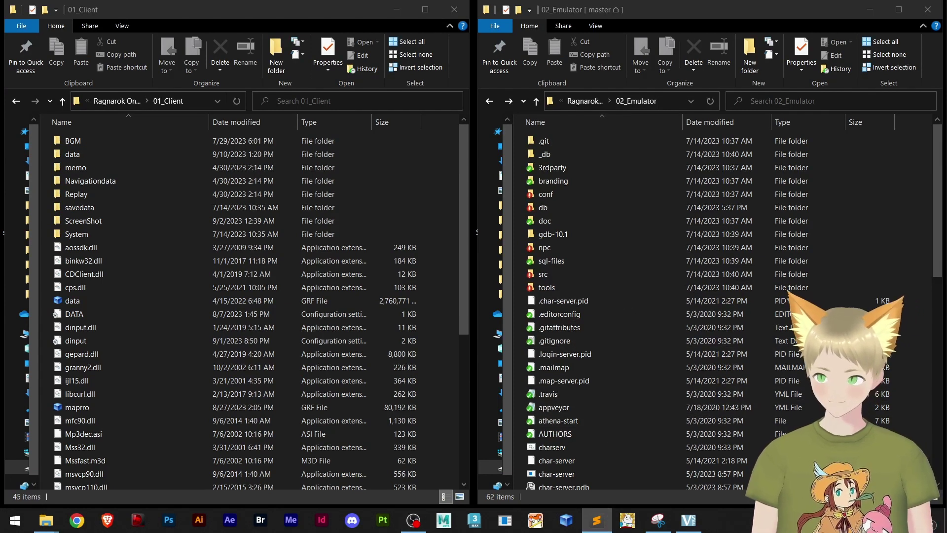
- Open the emulator's db folder in File Explorer
left_click(597, 519)
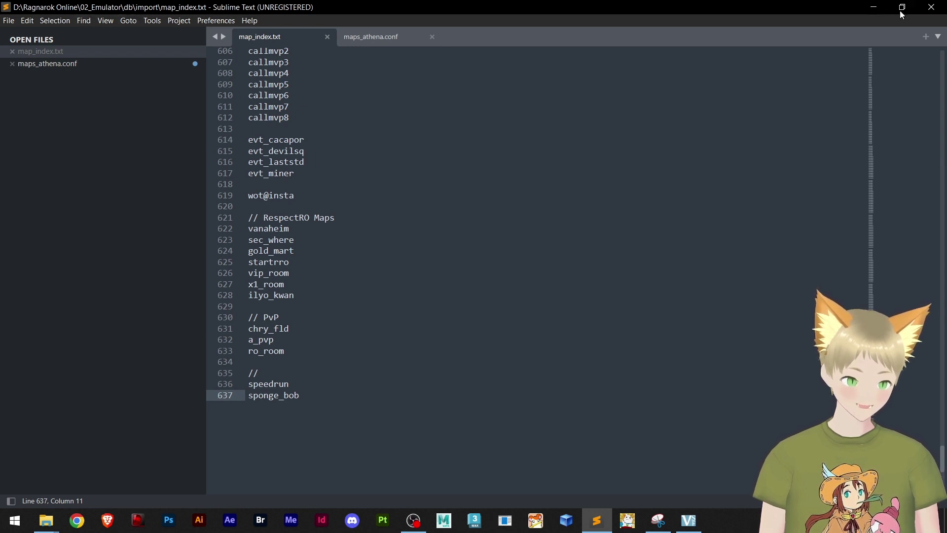
left_click(874, 9)
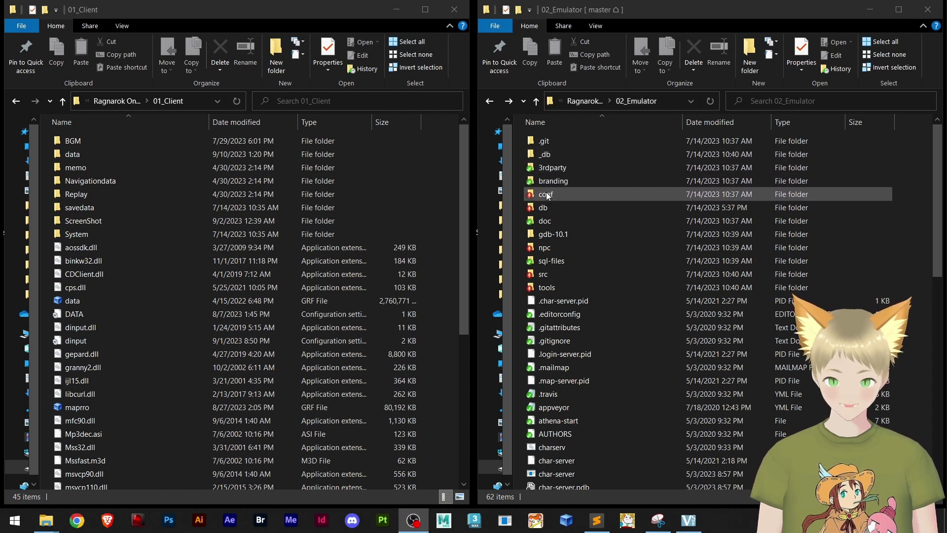
left_click(543, 209)
double_click(543, 209)
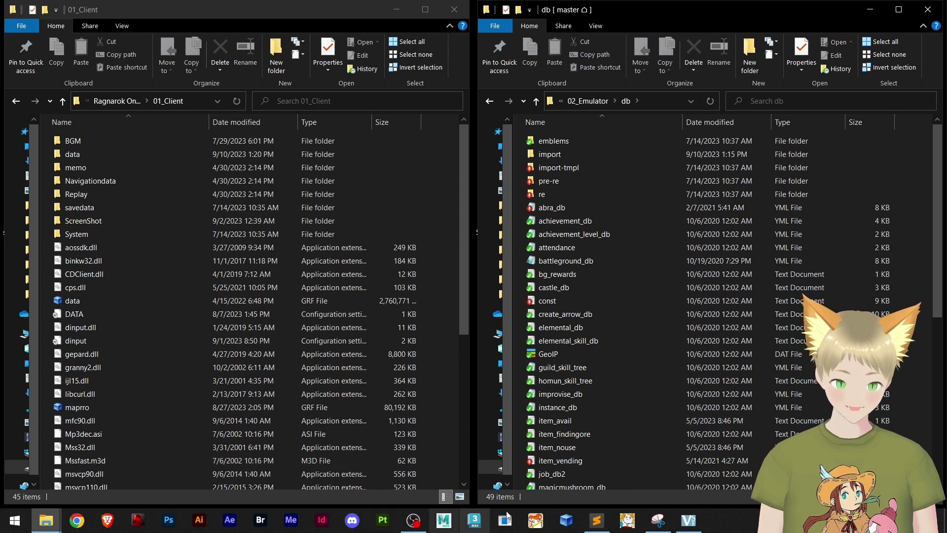
- Open the import folder, locate map_index, and return to the map_index.txt editor
left_click(596, 520)
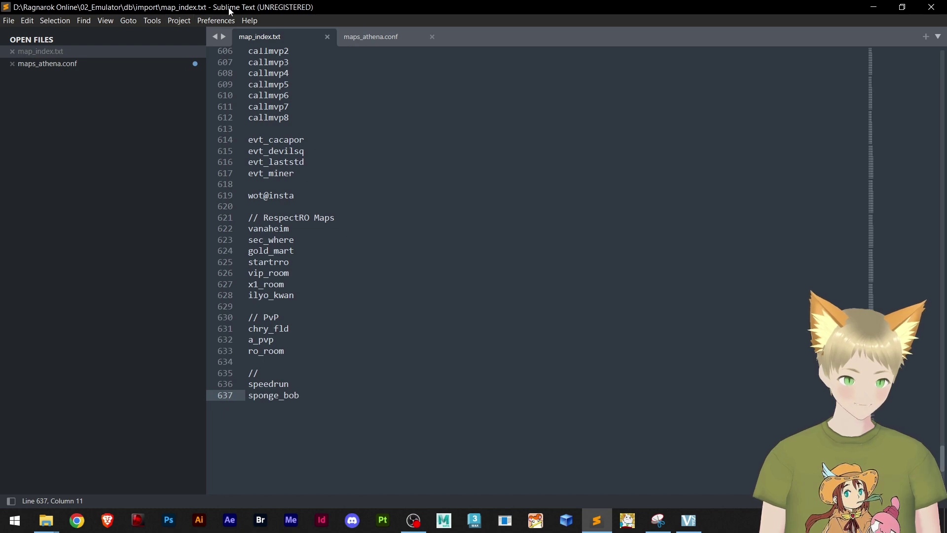
left_click(883, 6)
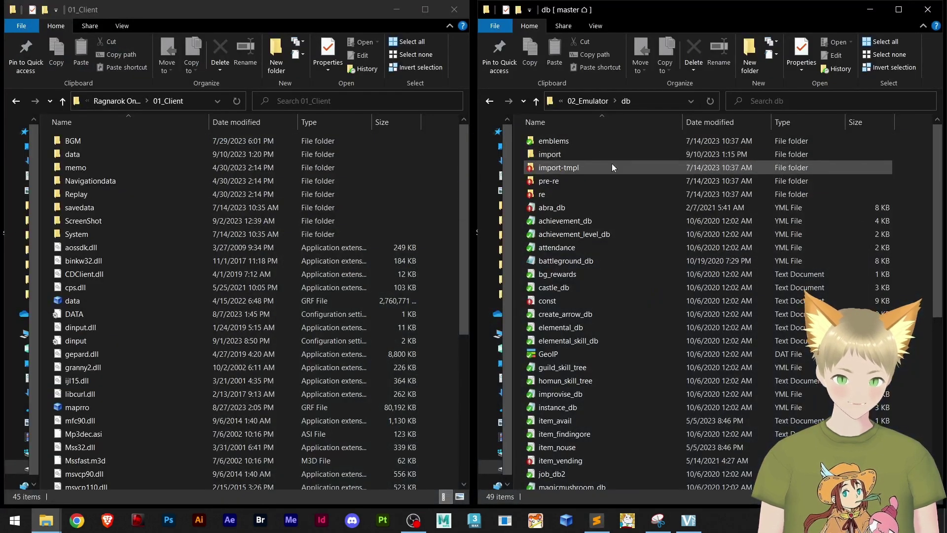
double_click(554, 156)
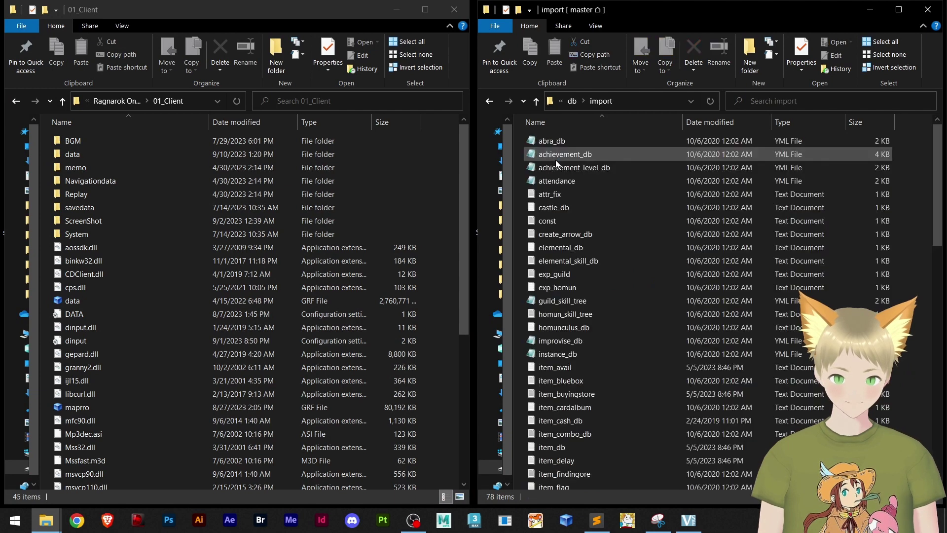
left_click(569, 199)
key("m")
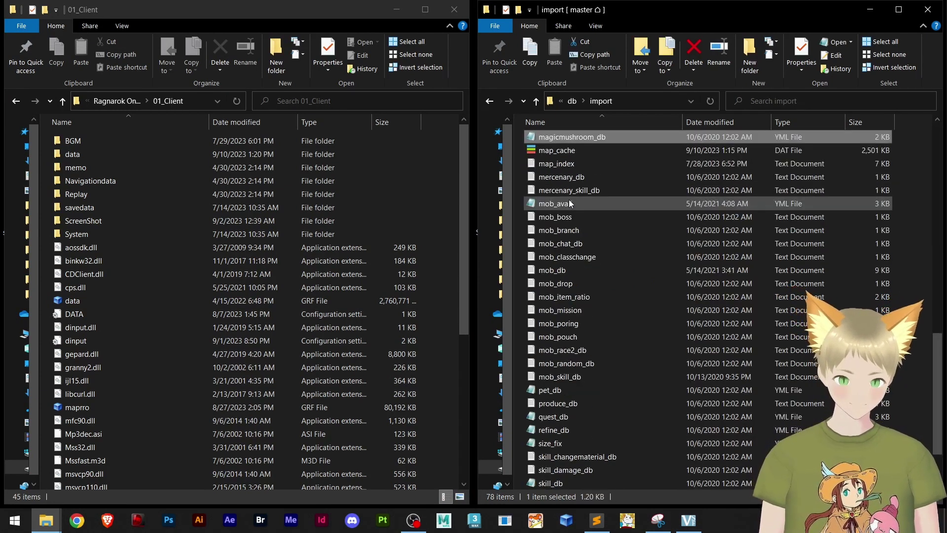
key("Down")
key("Down")
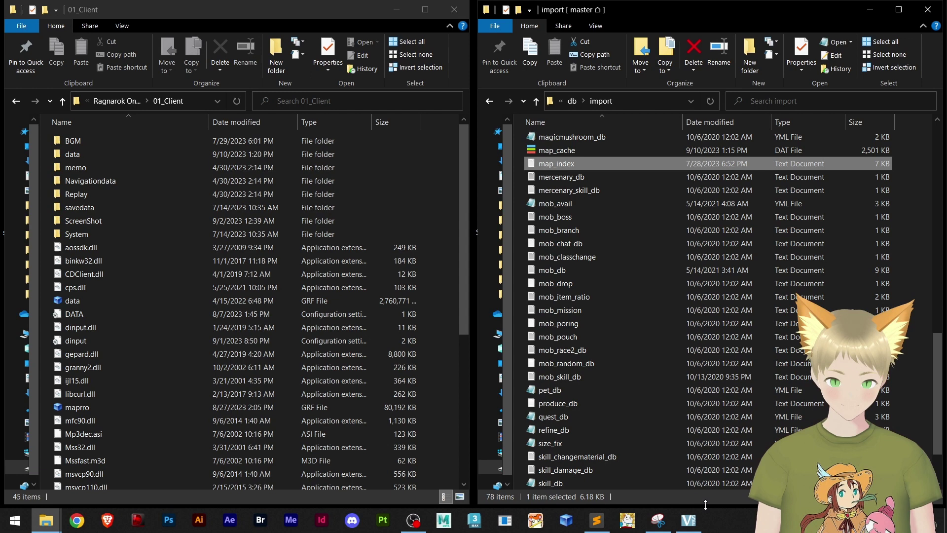
left_click(597, 520)
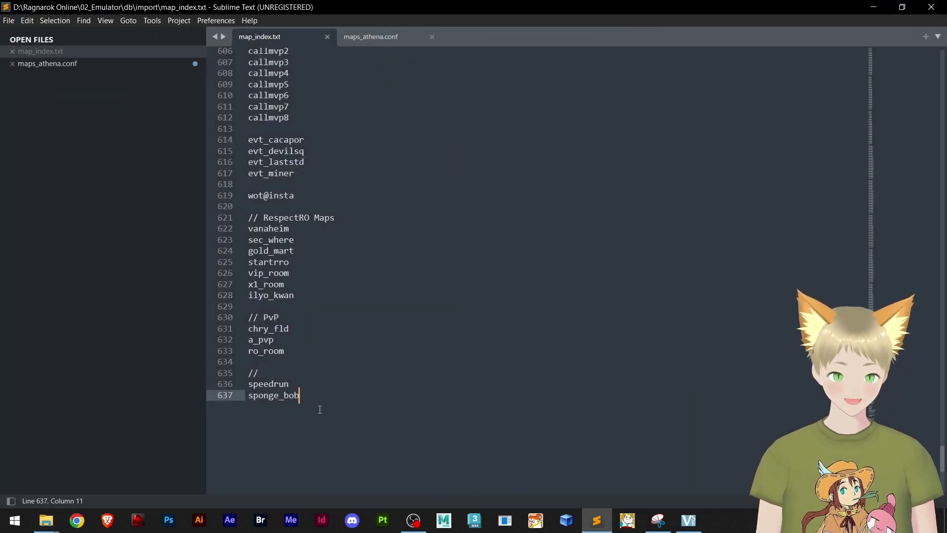
- After checking the name in GRF Editor, add a new line marioland1 below sponge_bob
key("Return")
key("Return")
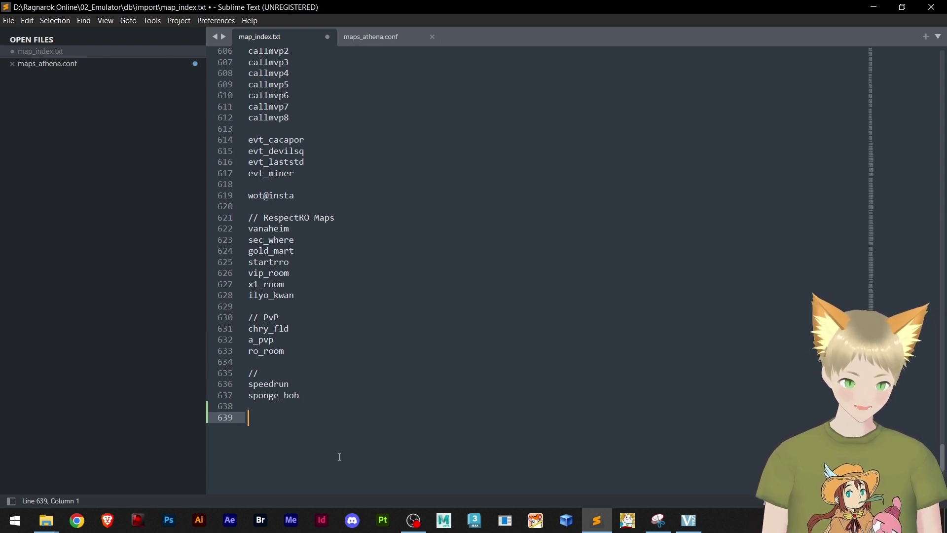
left_click(574, 523)
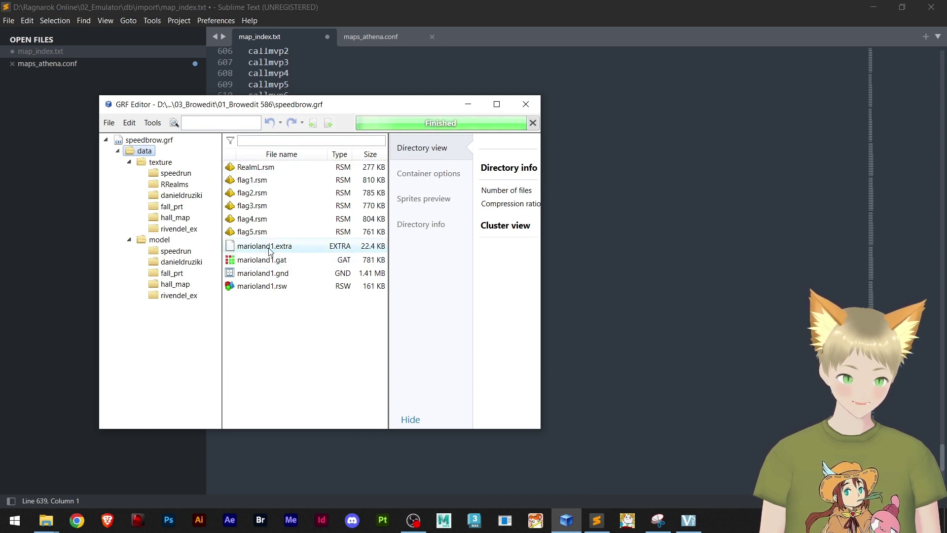
left_click(468, 104)
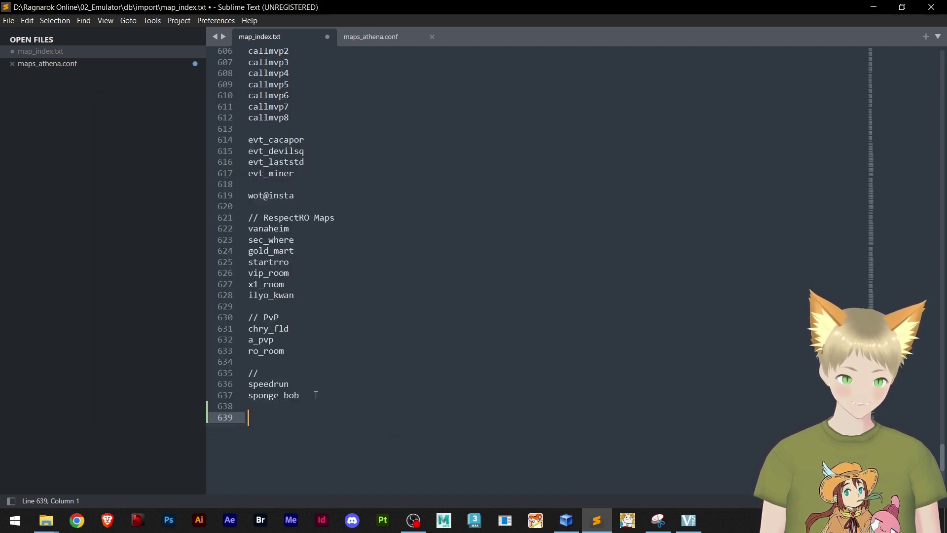
scroll(280, 329, "up", 2)
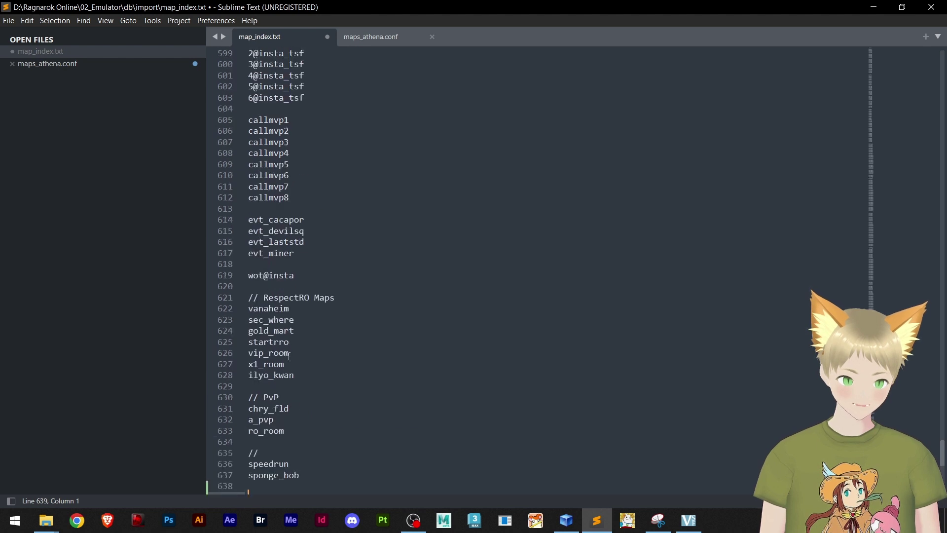
scroll(284, 367, "down", 3)
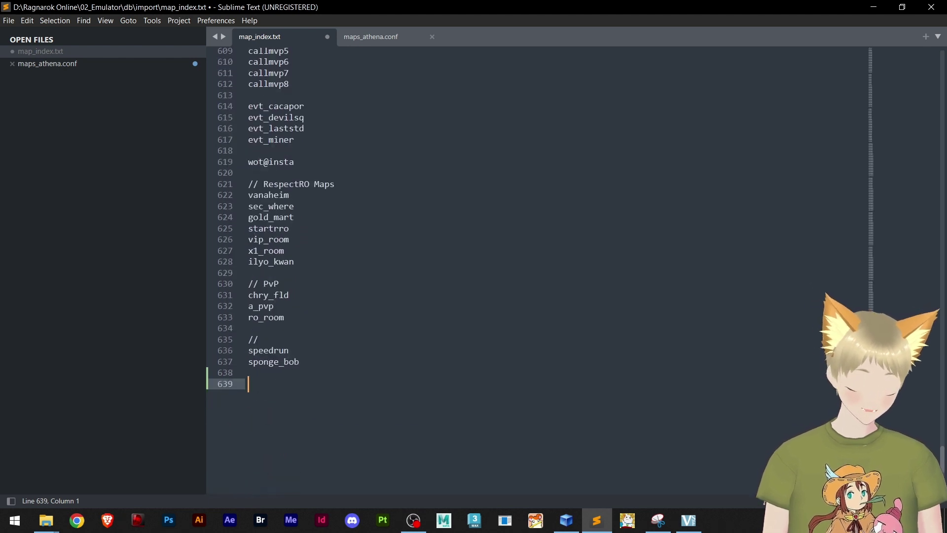
type("mario")
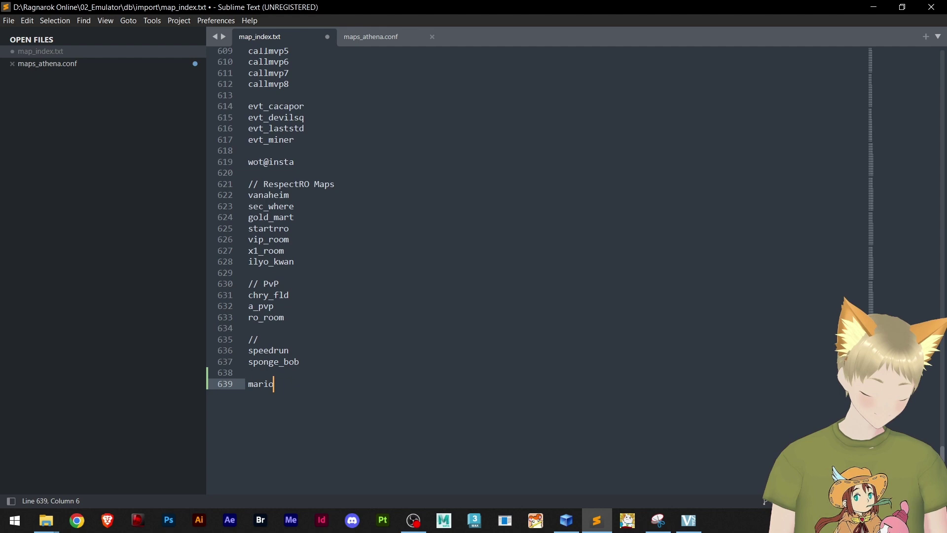
type("land1")
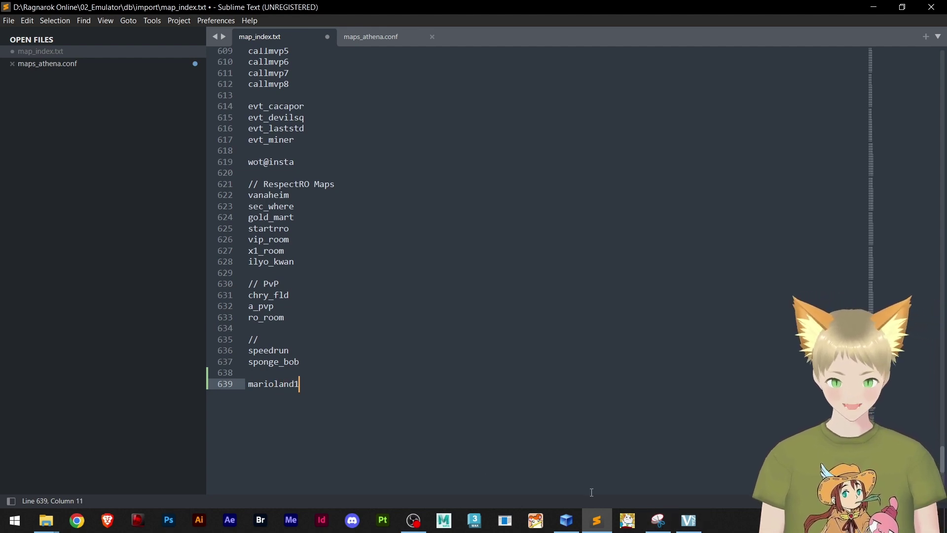
- Recheck the map files in GRF Editor, then select and copy the marioland1 entry
left_click(567, 521)
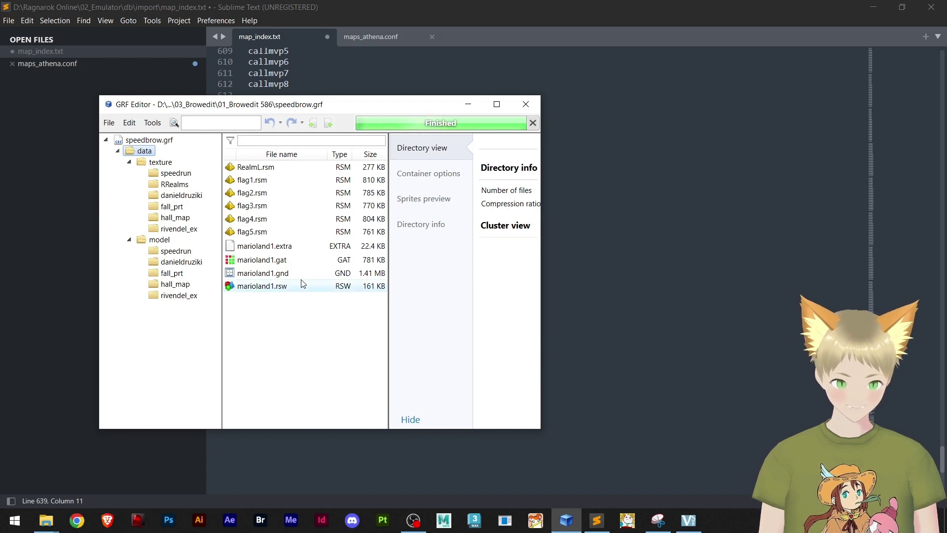
key("alt+Tab")
left_click(318, 319)
double_click(292, 390)
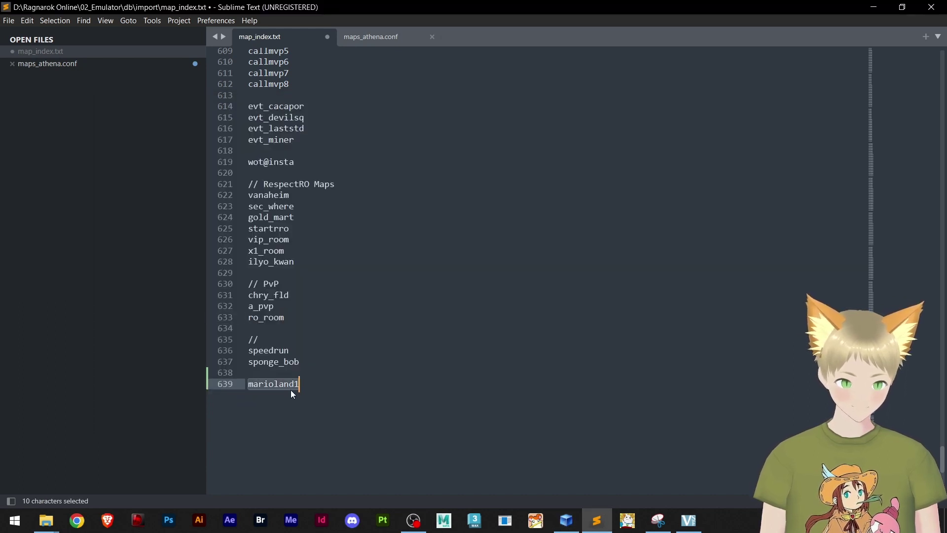
key("ctrl+c")
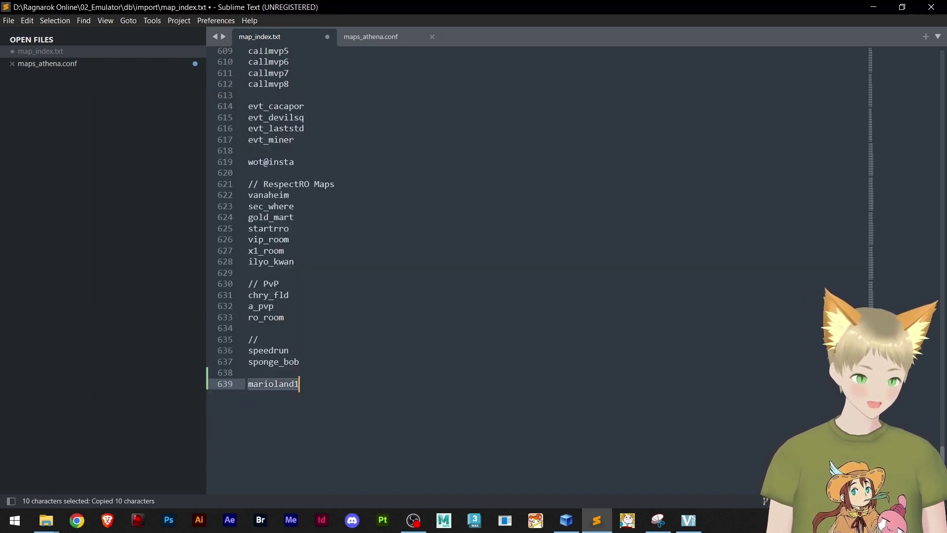
- Switch to maps_athena.conf and close both Downloads folder windows
left_click(49, 66)
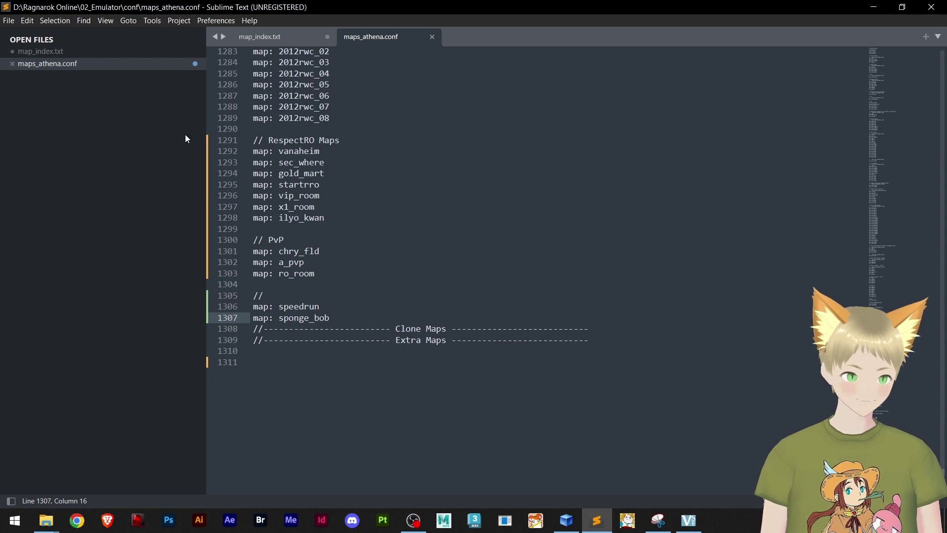
left_click(46, 520)
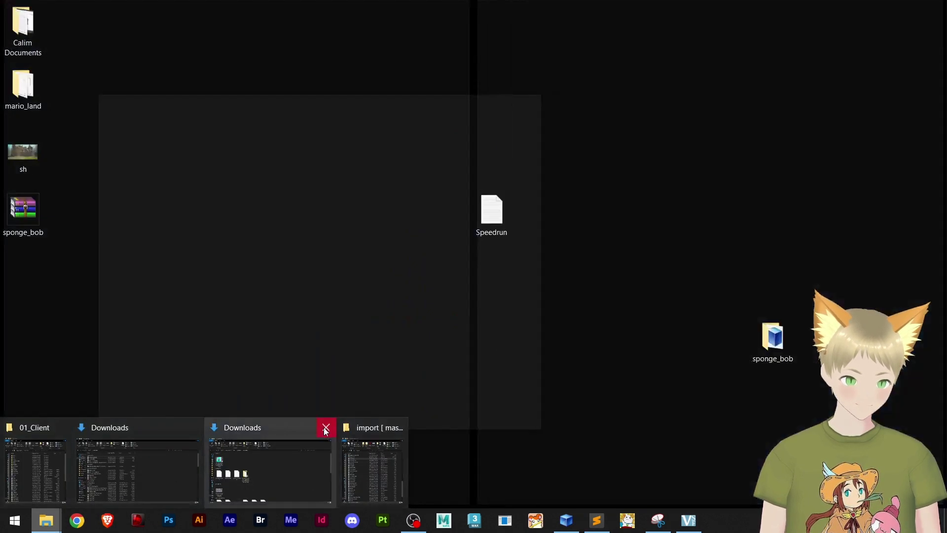
left_click(324, 427)
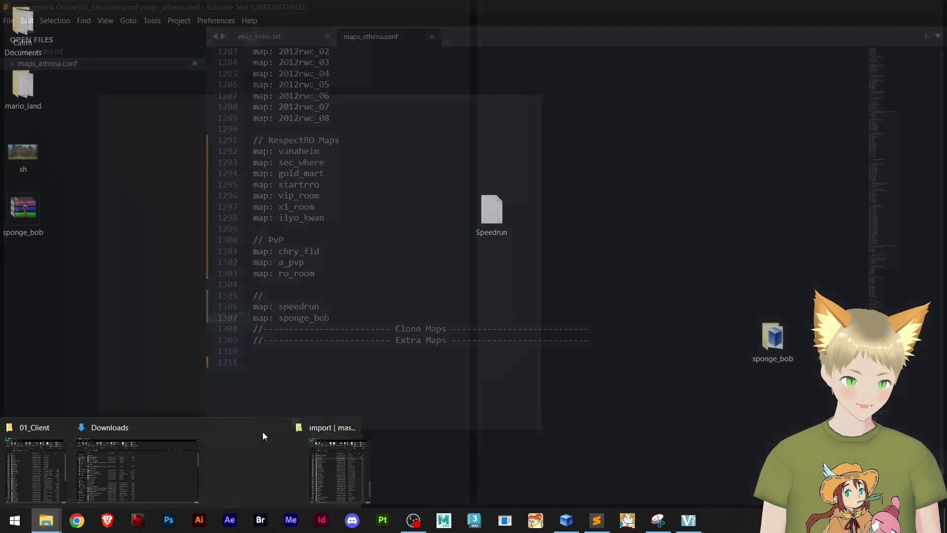
left_click(192, 428)
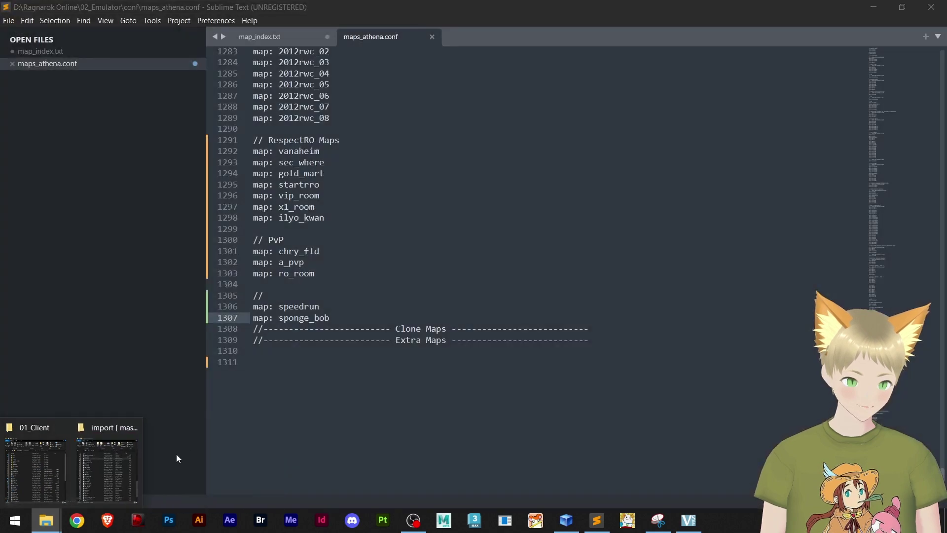
- Open the emulator's conf folder, find map_athena, and place the cursor on line 1311 of maps_athena.conf
left_click(92, 459)
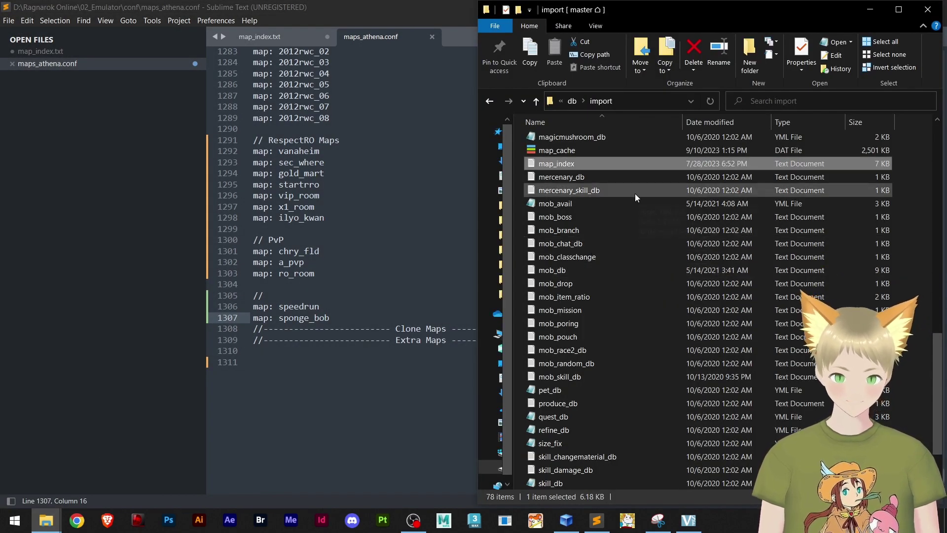
left_click(536, 101)
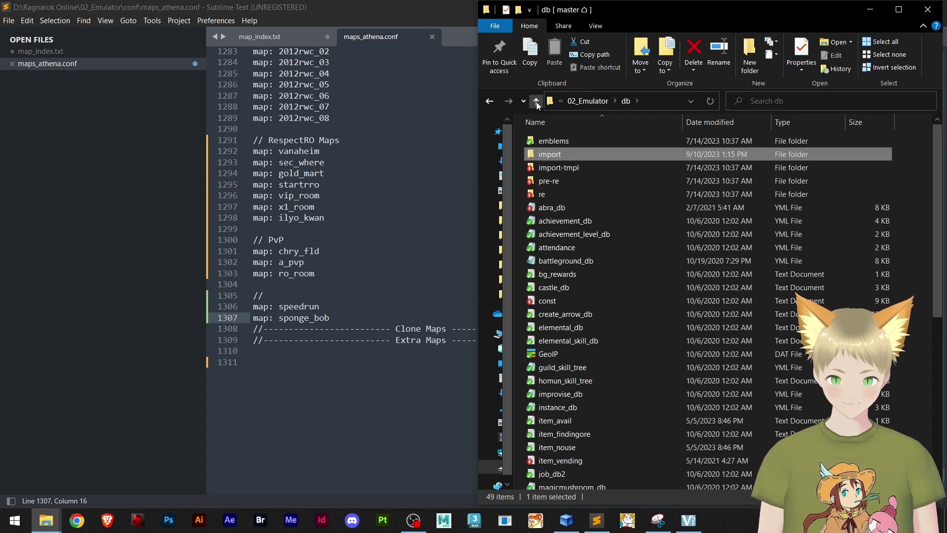
left_click(537, 101)
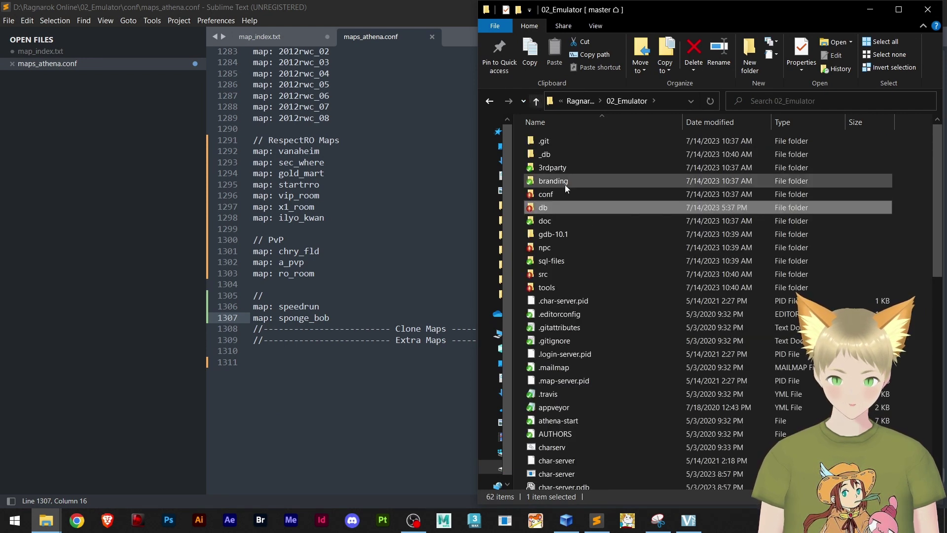
double_click(564, 193)
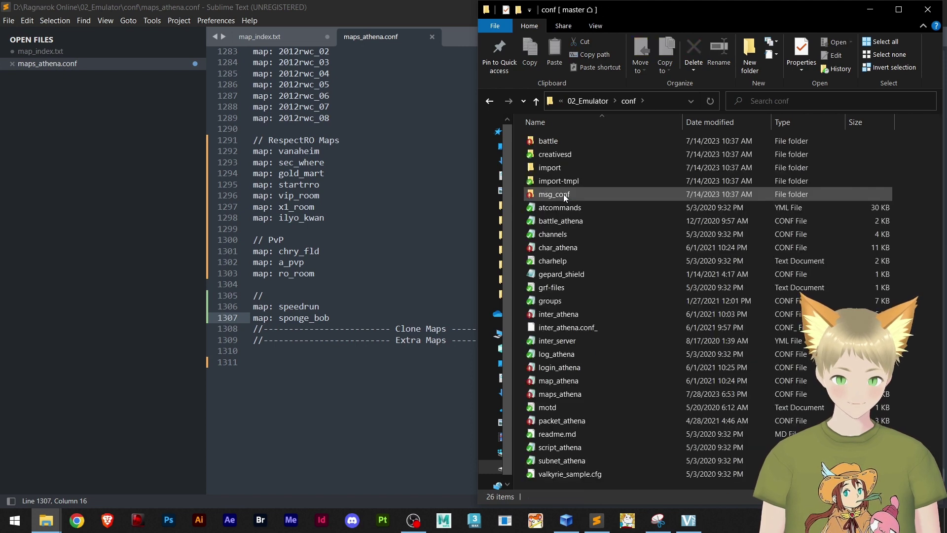
left_click(564, 251)
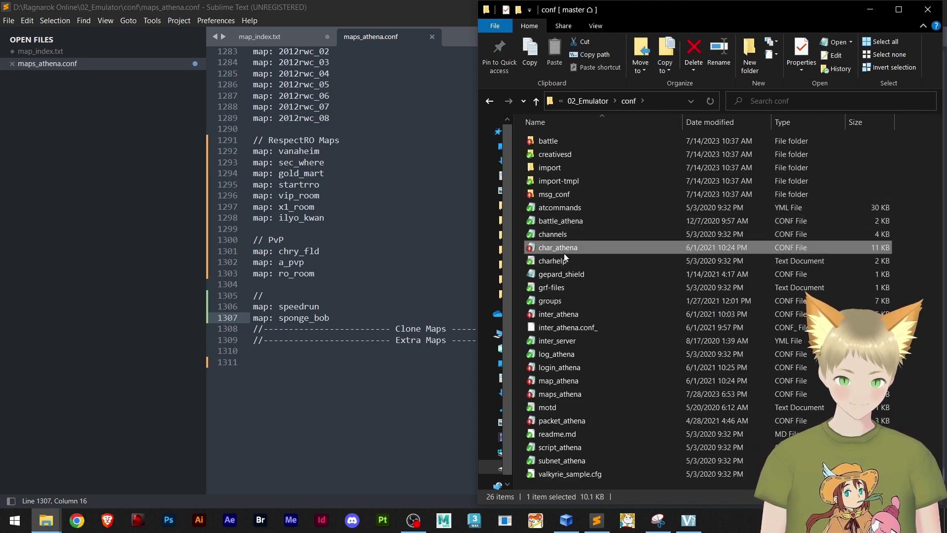
type("map")
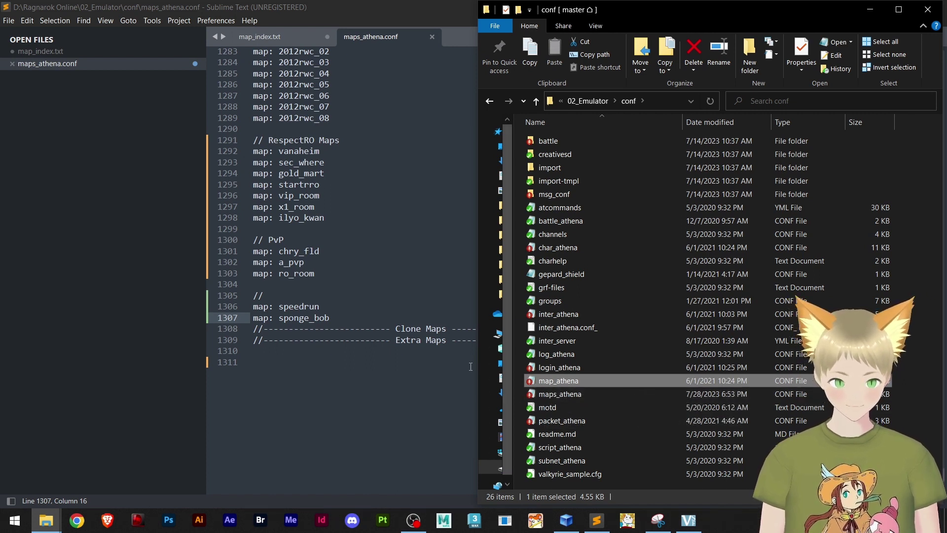
left_click(359, 372)
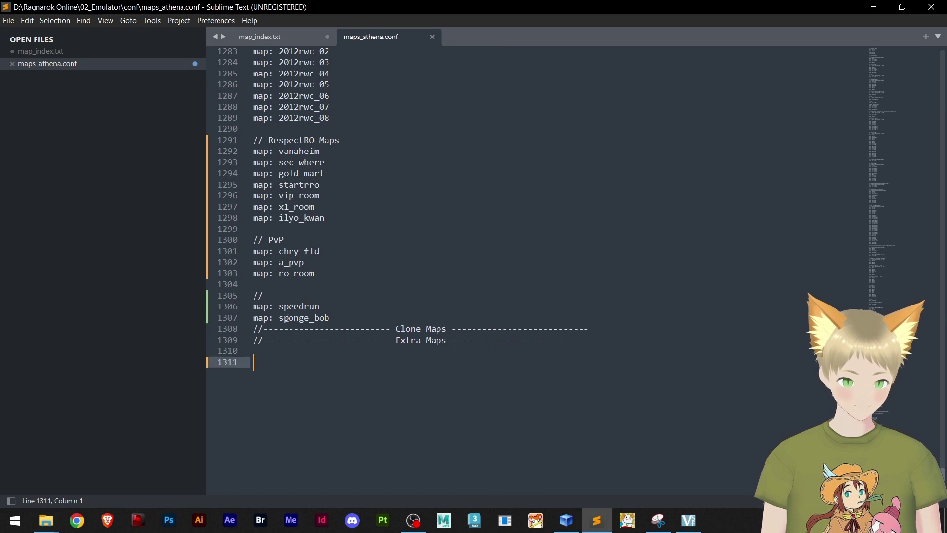
- Add 'map: marioland1' to maps_athena.conf, then save it and map_index.txt
type("map:")
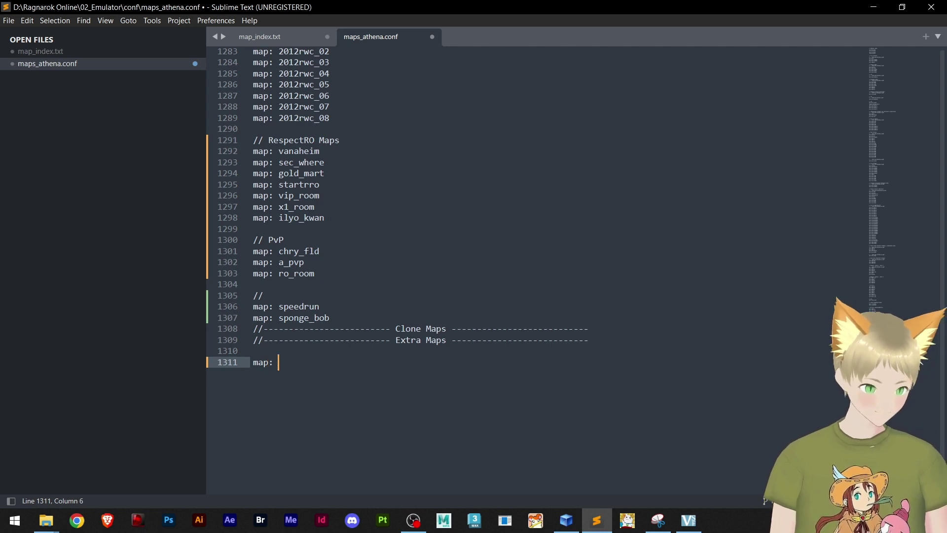
type(" marioland1")
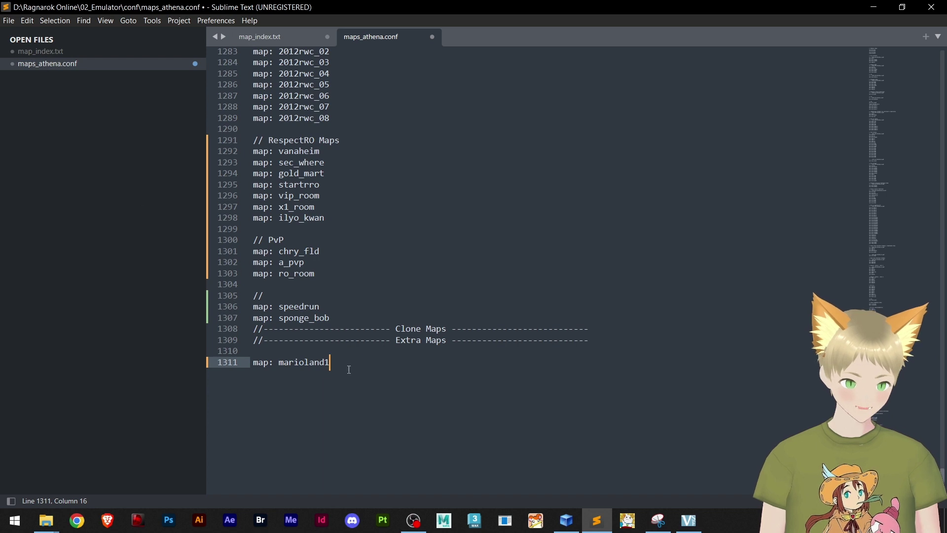
left_click(8, 20)
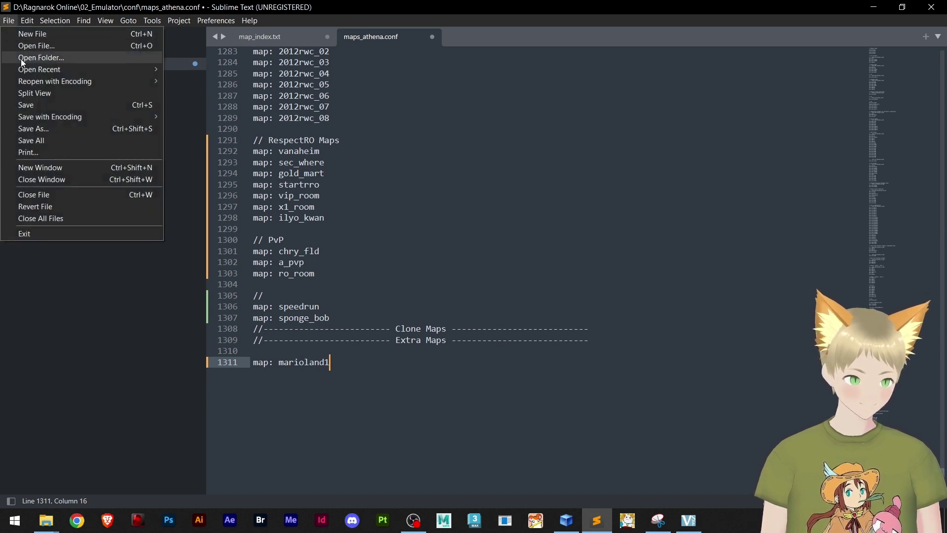
left_click(46, 106)
left_click(54, 51)
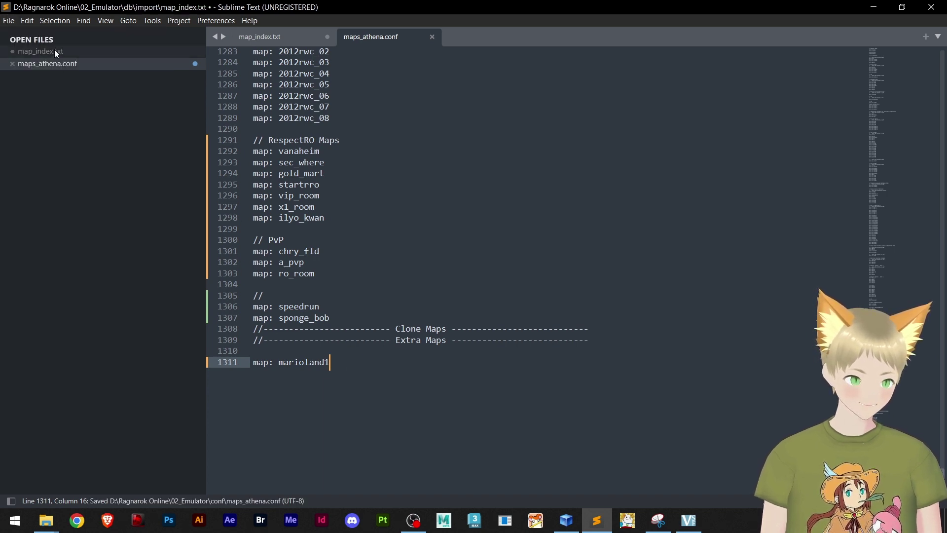
left_click(9, 20)
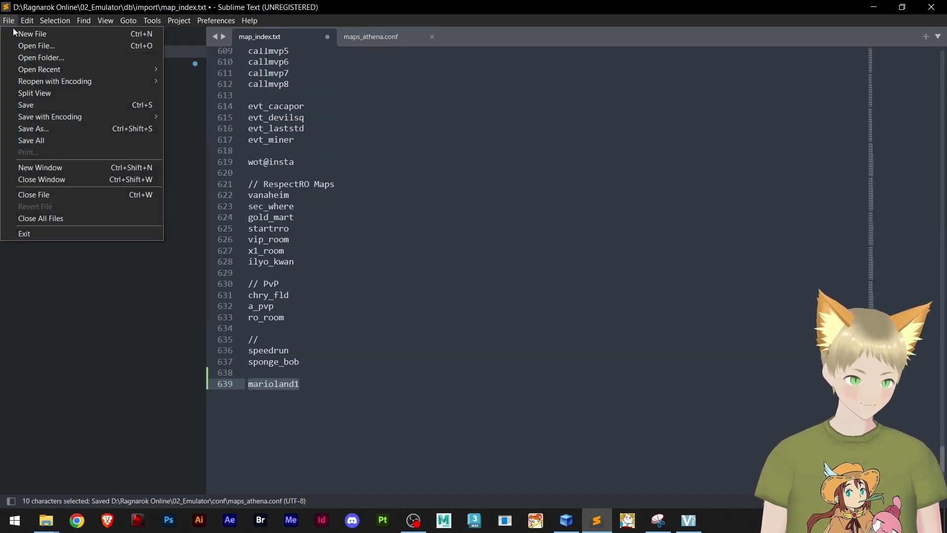
left_click(46, 105)
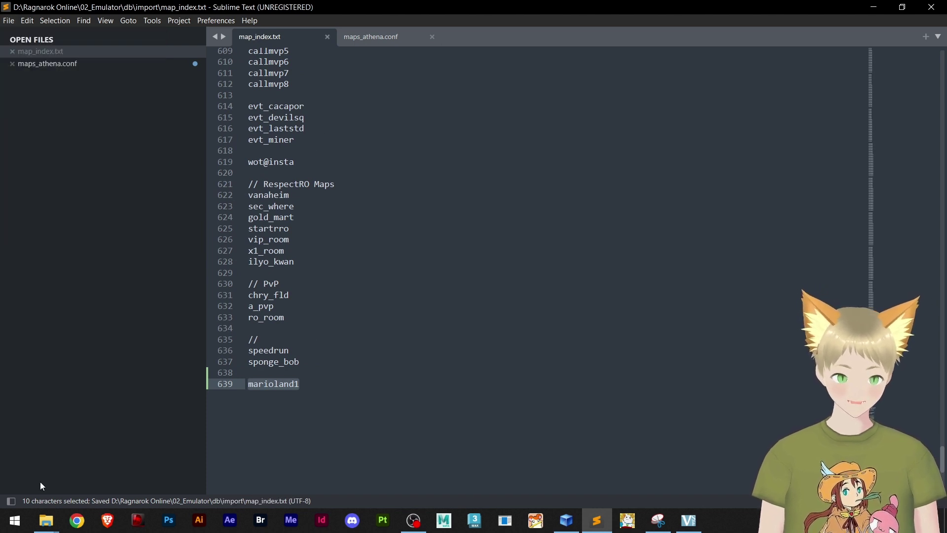
left_click(46, 520)
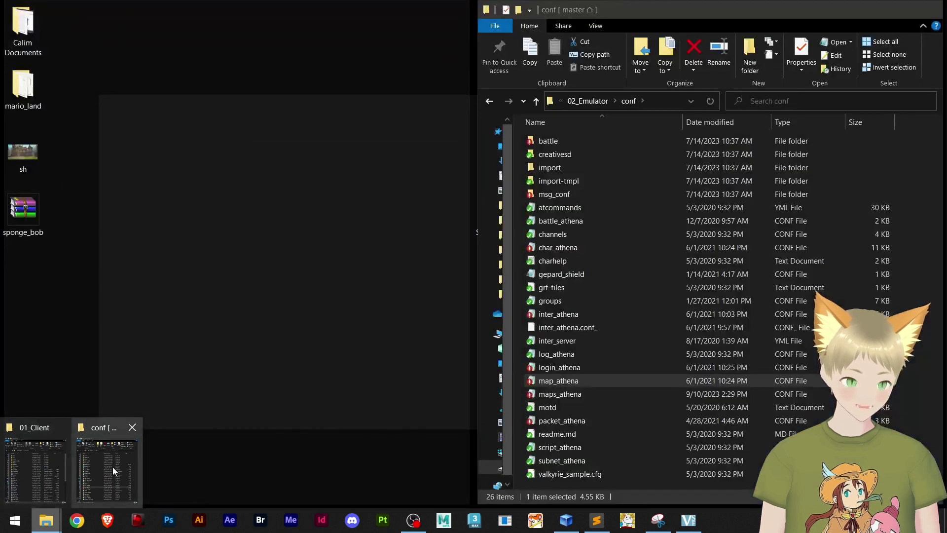
- Navigate from conf to the emulator's db\import folder and select the map_cache file
left_click(112, 467)
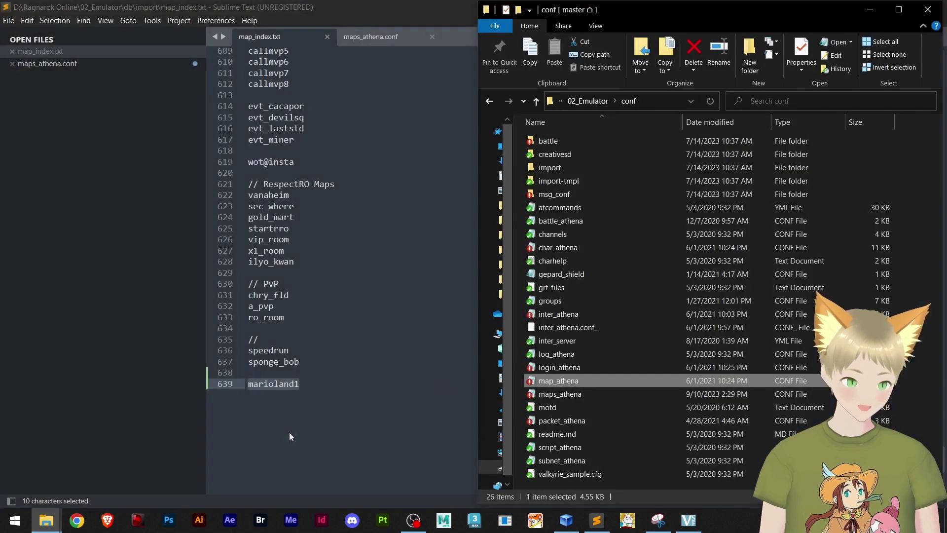
left_click(535, 101)
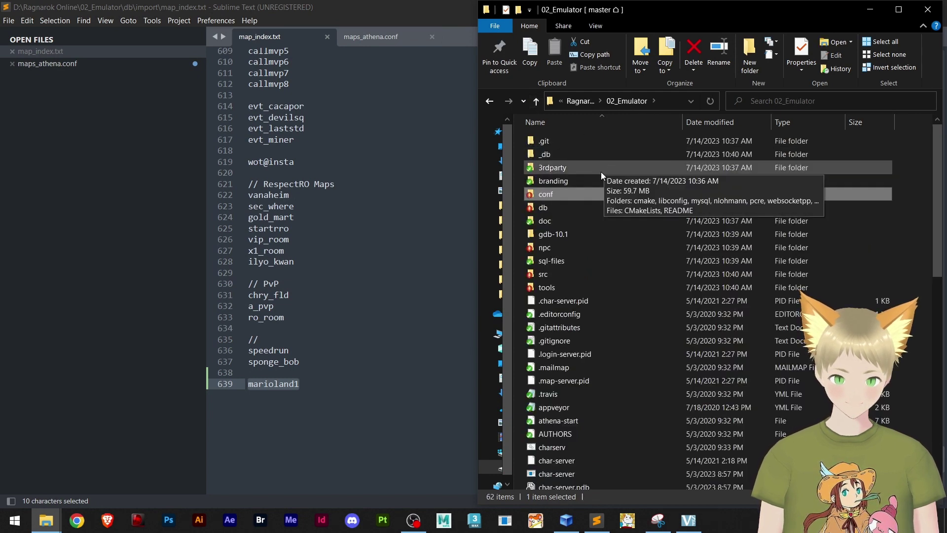
double_click(537, 211)
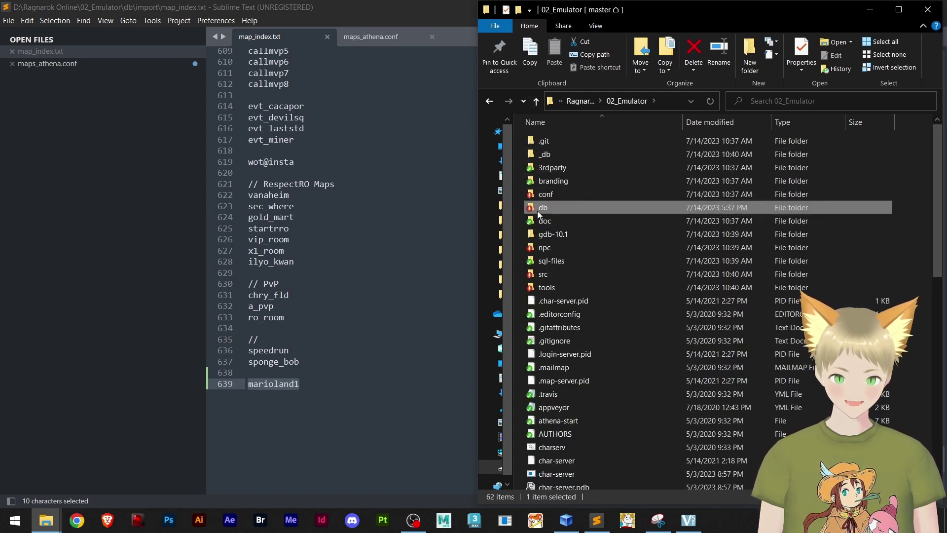
left_click(554, 154)
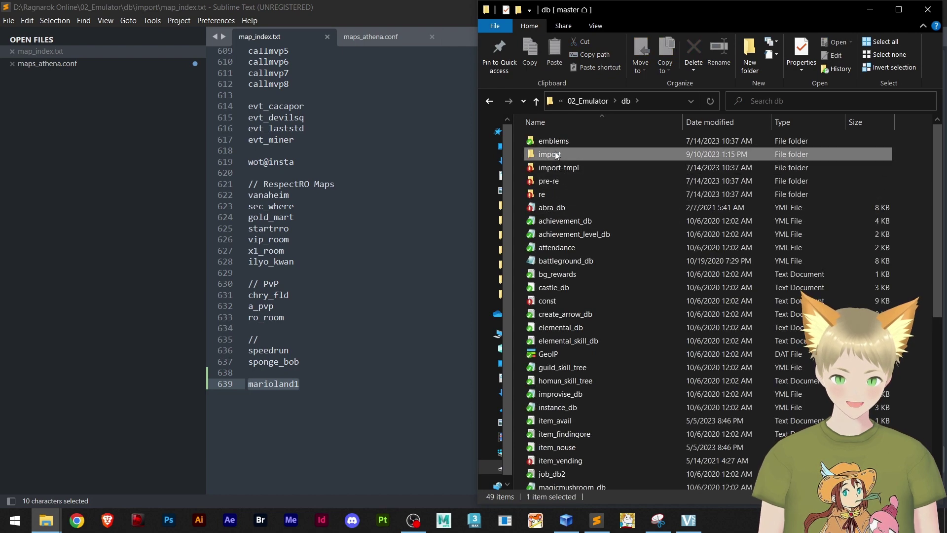
double_click(555, 153)
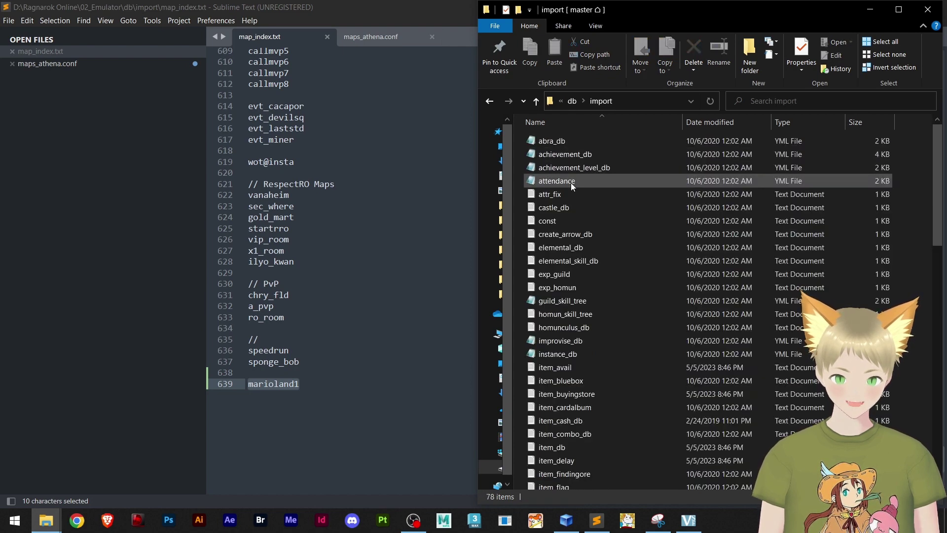
scroll(570, 182, "down", 5)
scroll(571, 182, "down", 3)
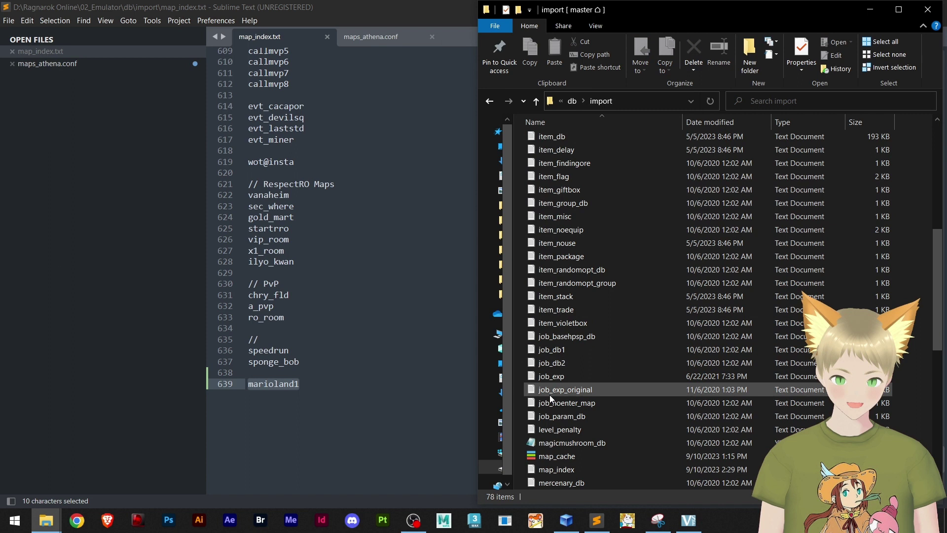
left_click(569, 460)
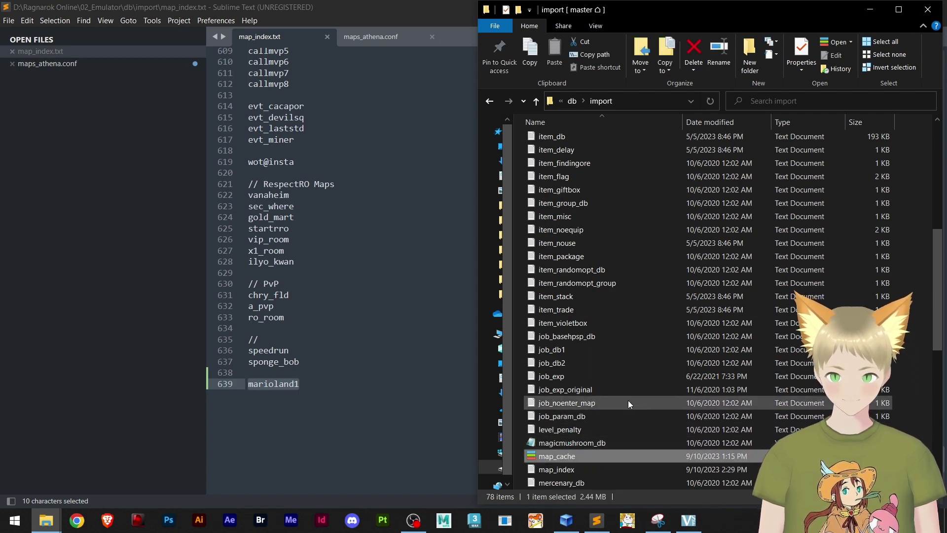
- Open map_cache.dat in Mapcache, reposition the window, and scroll to marioland1 at the list's end
key("Return")
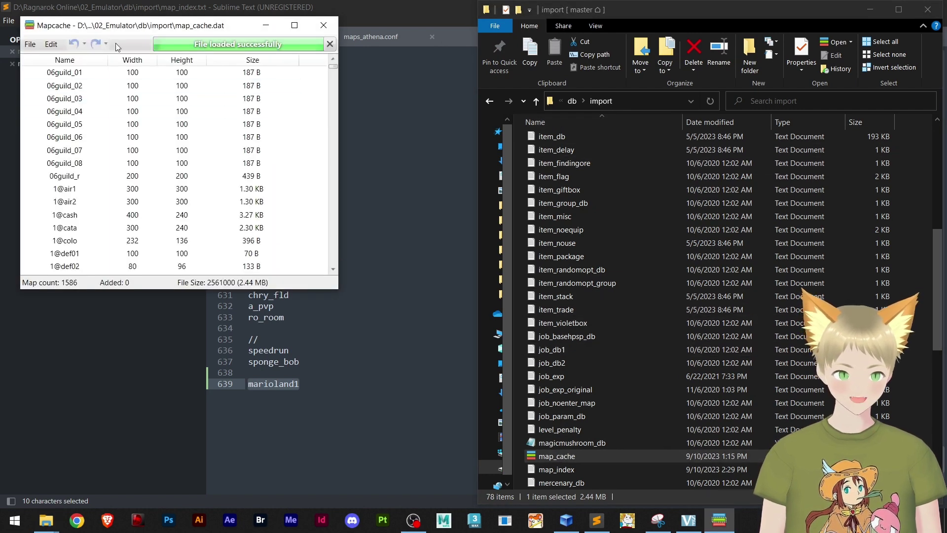
left_click_drag(108, 24, 183, 153)
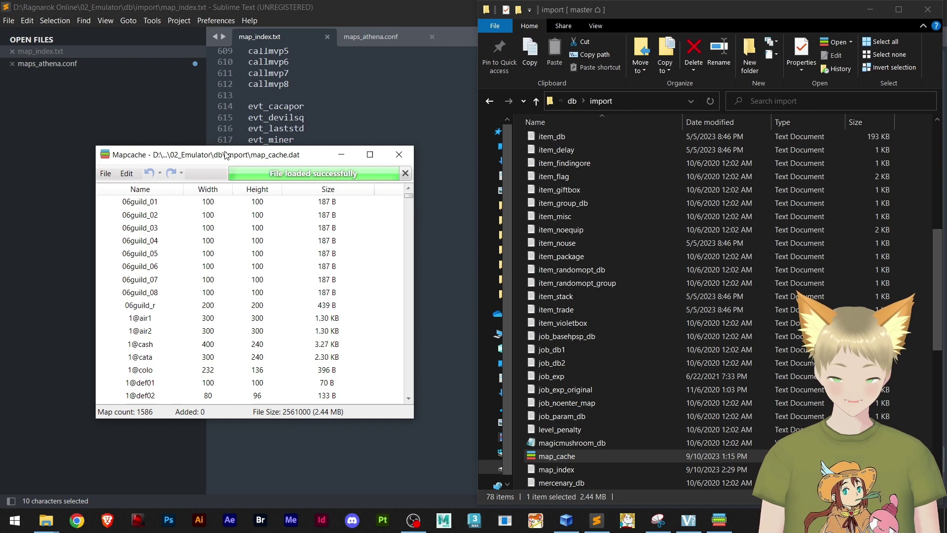
scroll(390, 209, "down", 5)
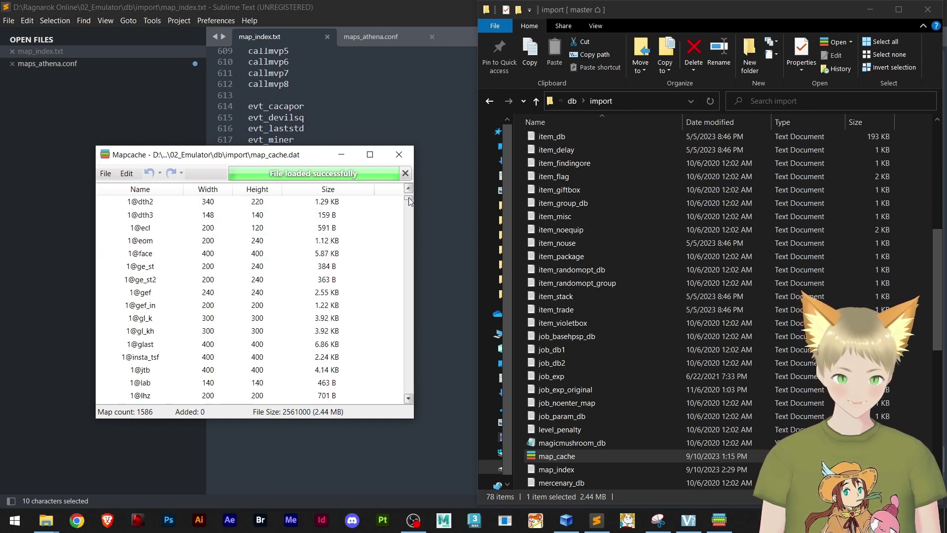
left_click_drag(409, 201, 409, 405)
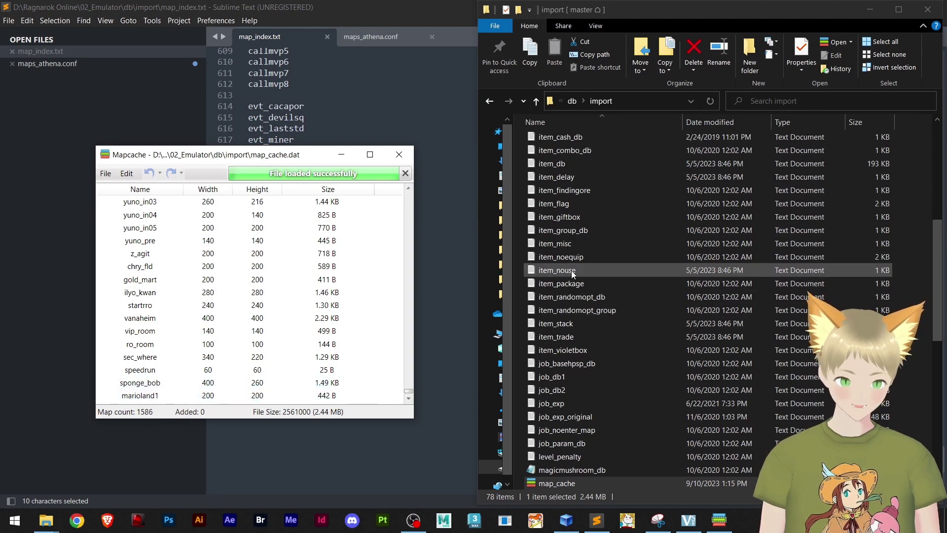
- Open the data folder in the 01_Client window
mouse_move(43, 529)
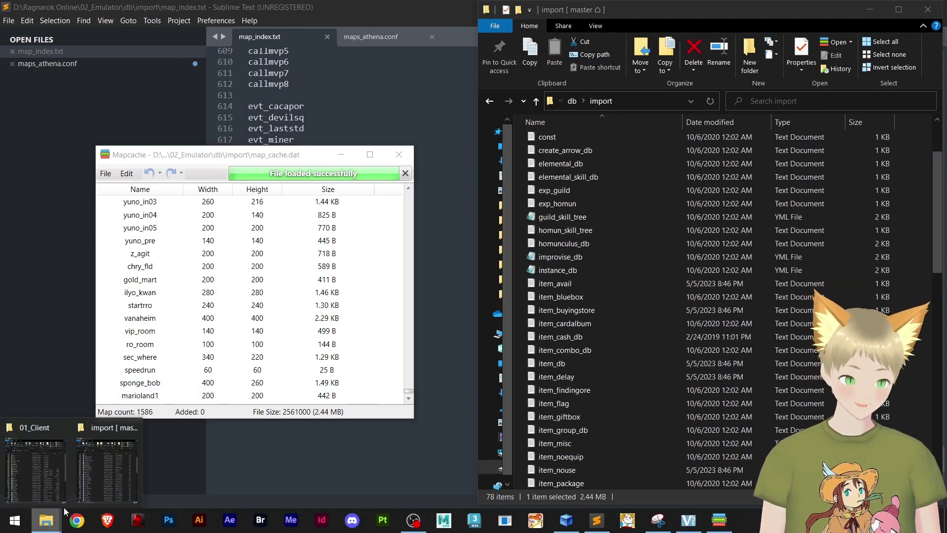
left_click(107, 461)
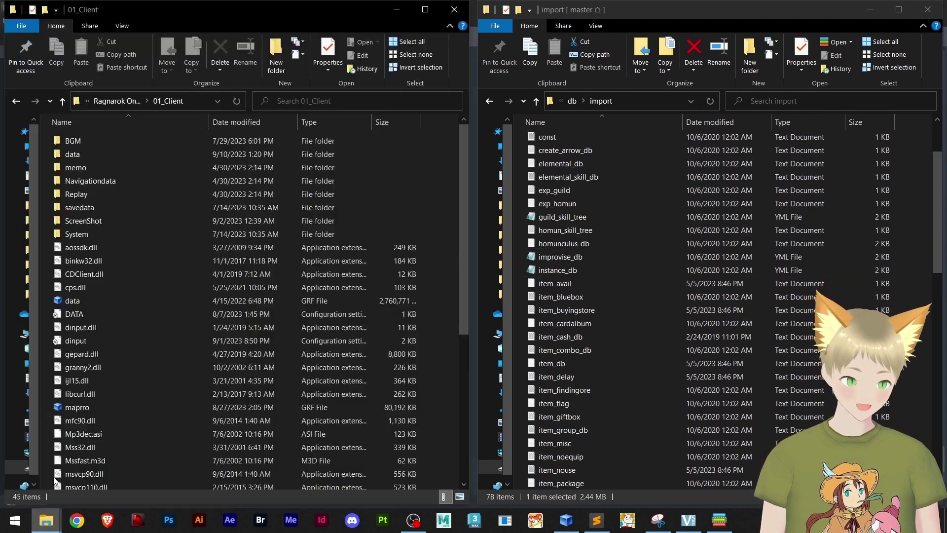
double_click(87, 156)
scroll(206, 312, "down", 4)
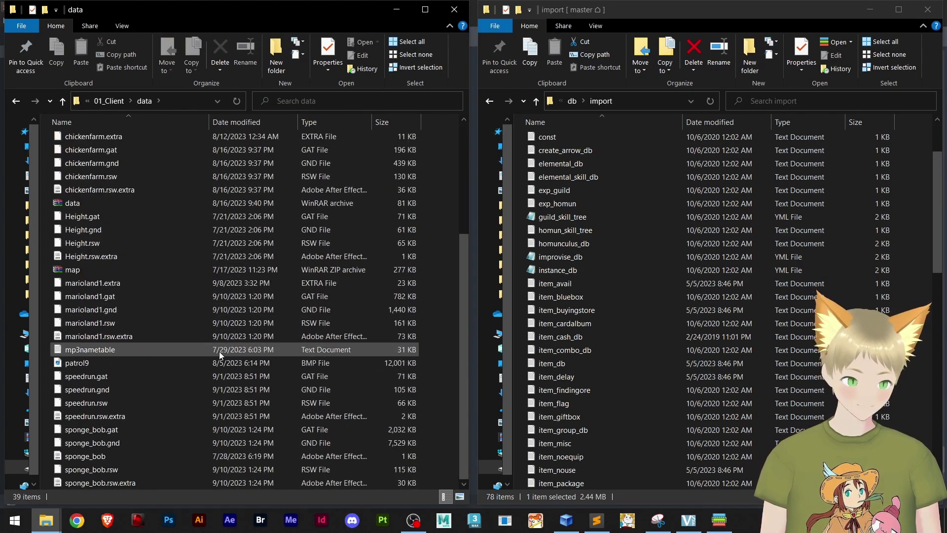
- Drag marioland1.rsw onto Mapcache to add the map to map_cache.dat
left_click(93, 297)
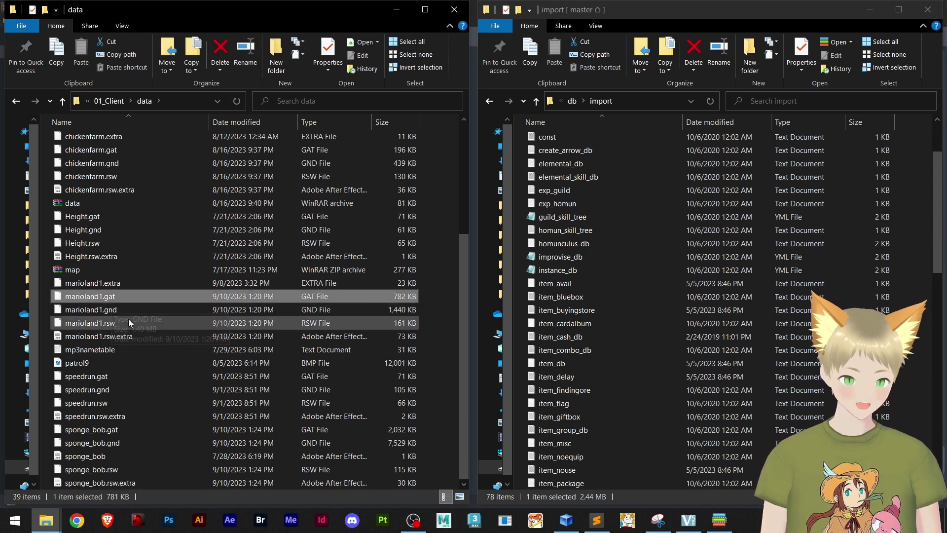
left_click(90, 322)
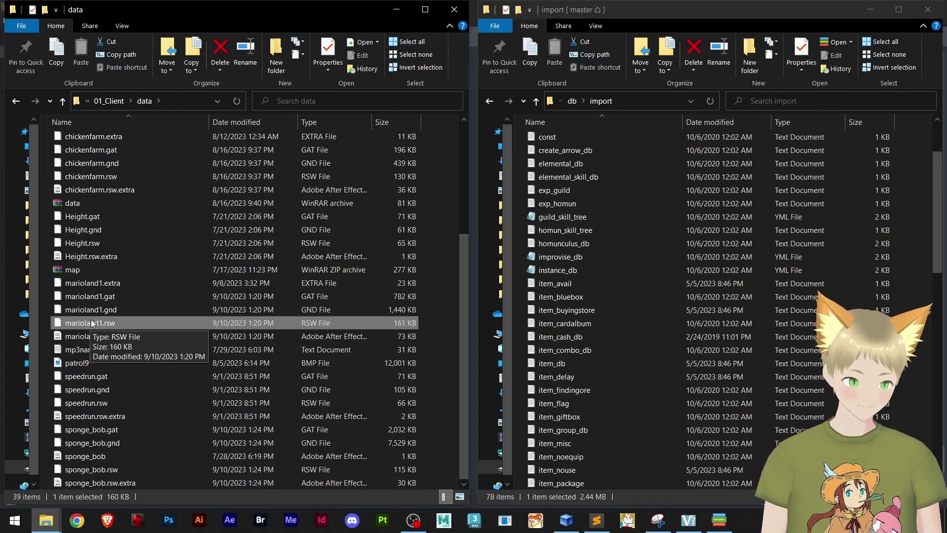
left_click(101, 284)
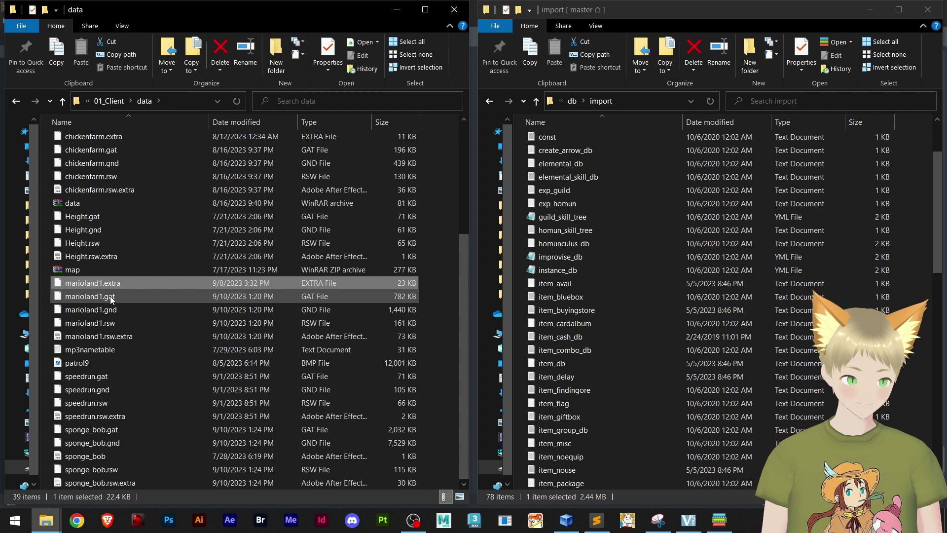
left_click(108, 300)
left_click(107, 313)
left_click(105, 324)
left_click(108, 338)
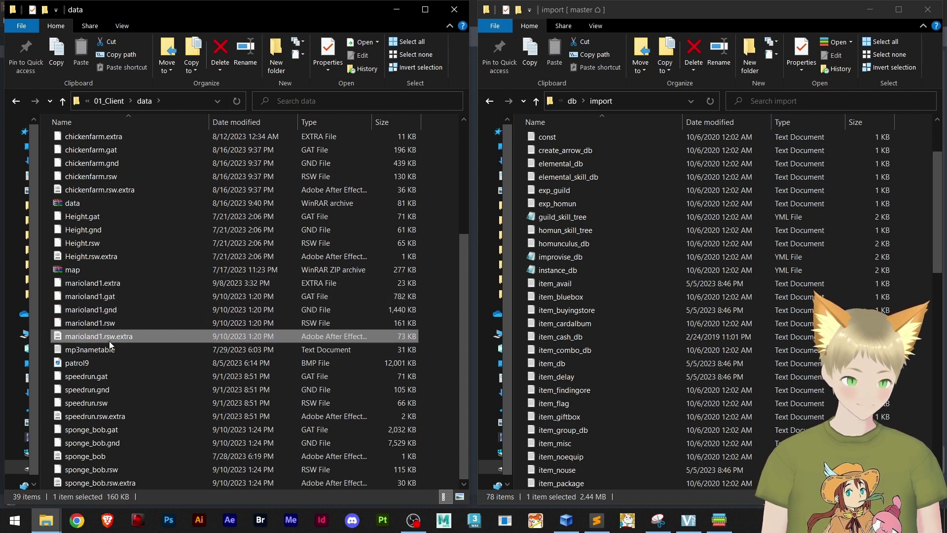
left_click(90, 322)
left_click_drag(75, 321, 326, 378)
left_click_drag(546, 470, 272, 302)
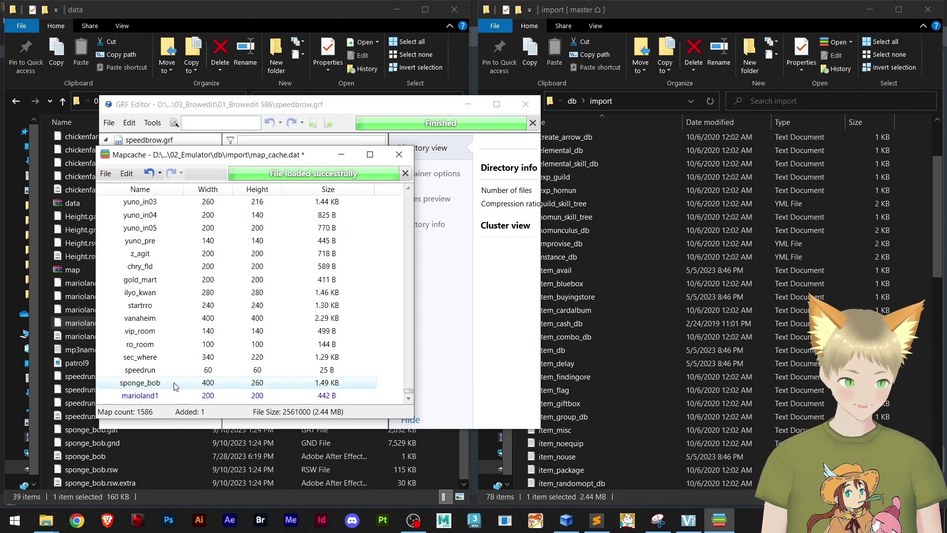
- Restore the Mapcache window, close it, and answer the 'Modified map cache' prompt
left_click(105, 175)
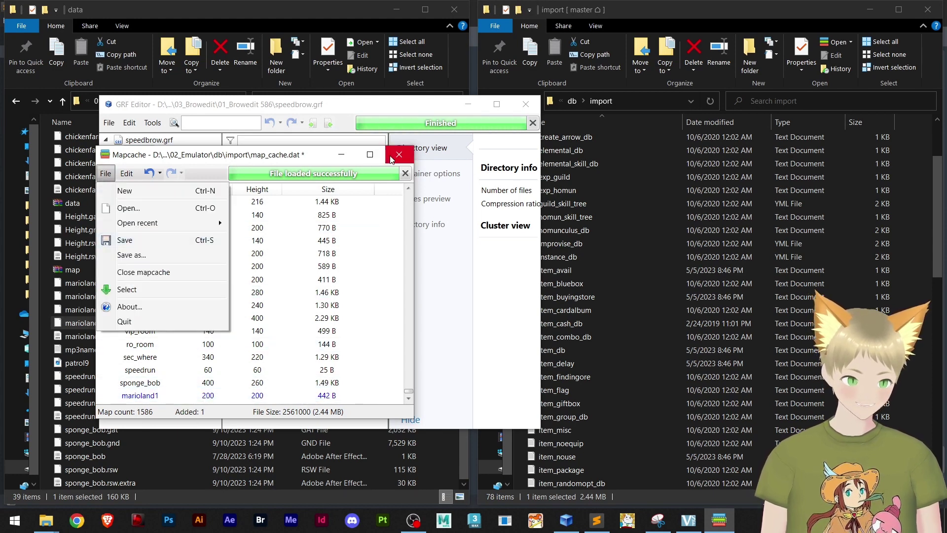
left_click(276, 157)
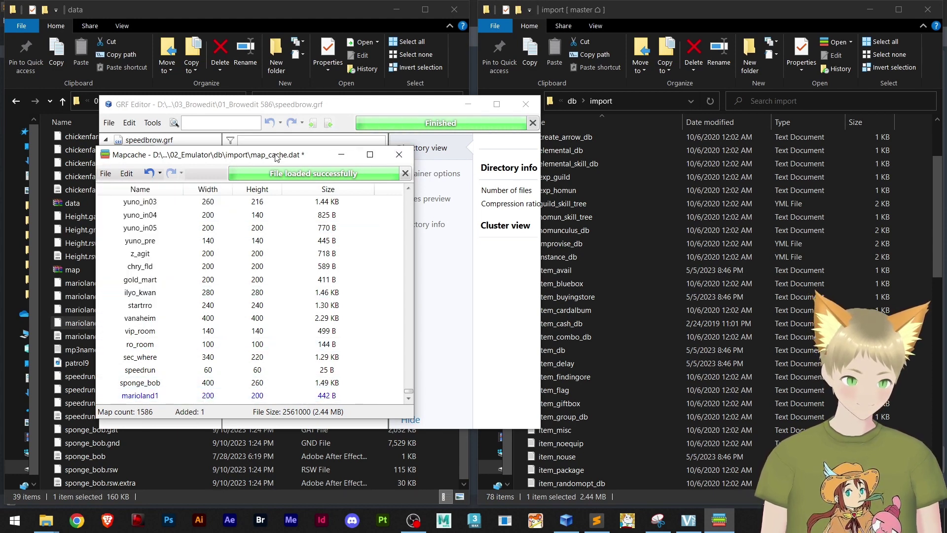
double_click(209, 156)
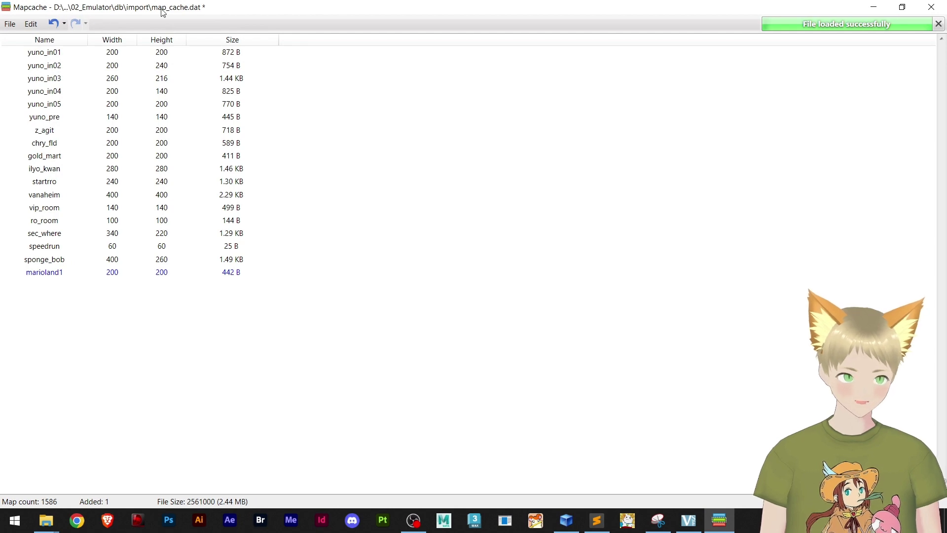
double_click(224, 11)
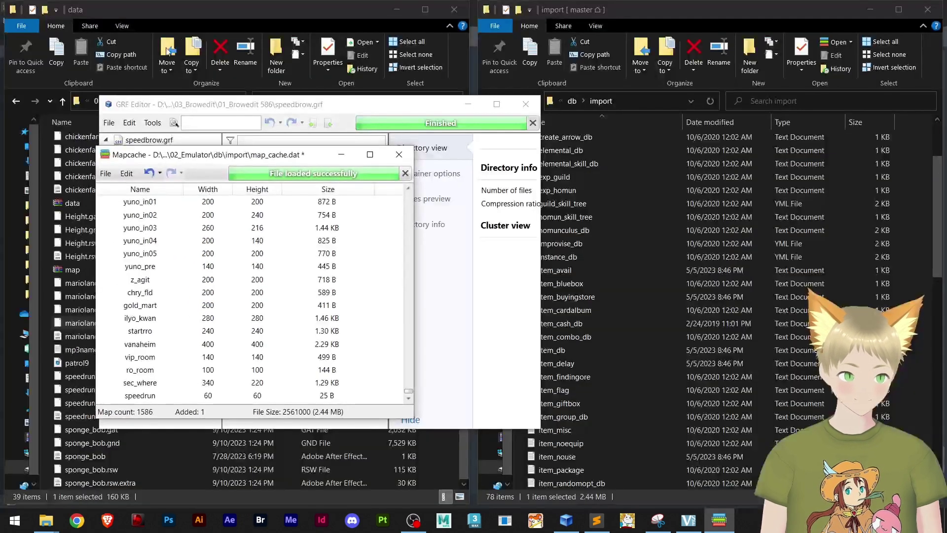
left_click(399, 155)
left_click(302, 300)
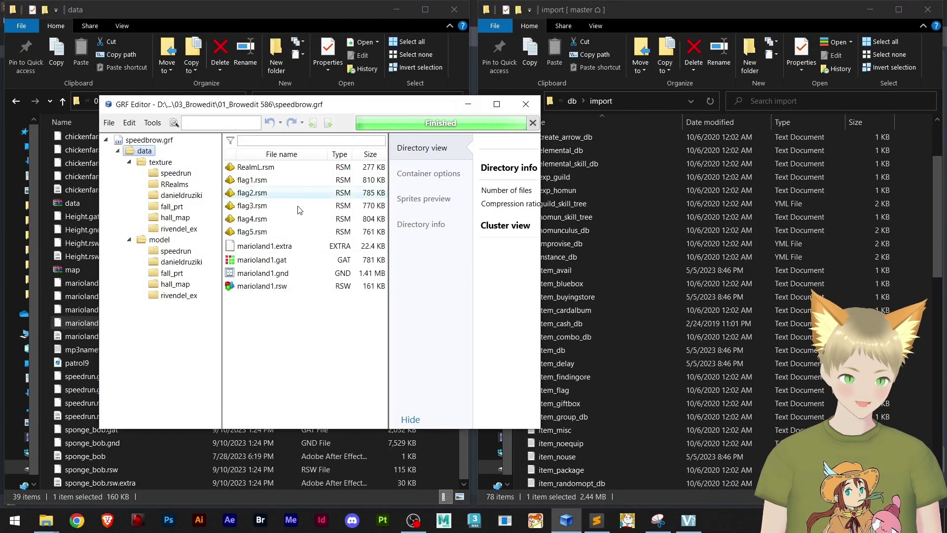
- Minimize GRF Editor, go up to 02_Emulator, and run runserver to start the rAthena servers
left_click(467, 107)
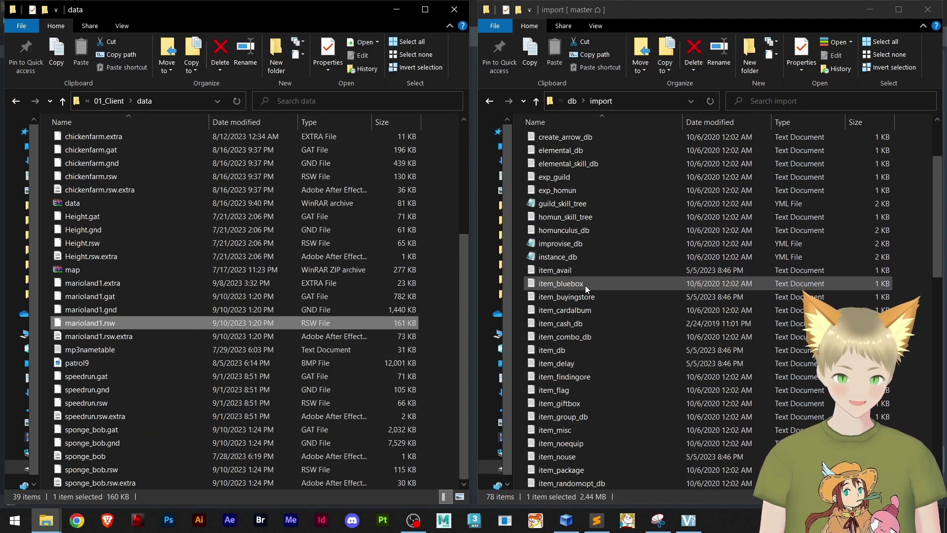
scroll(584, 194, "up", 3)
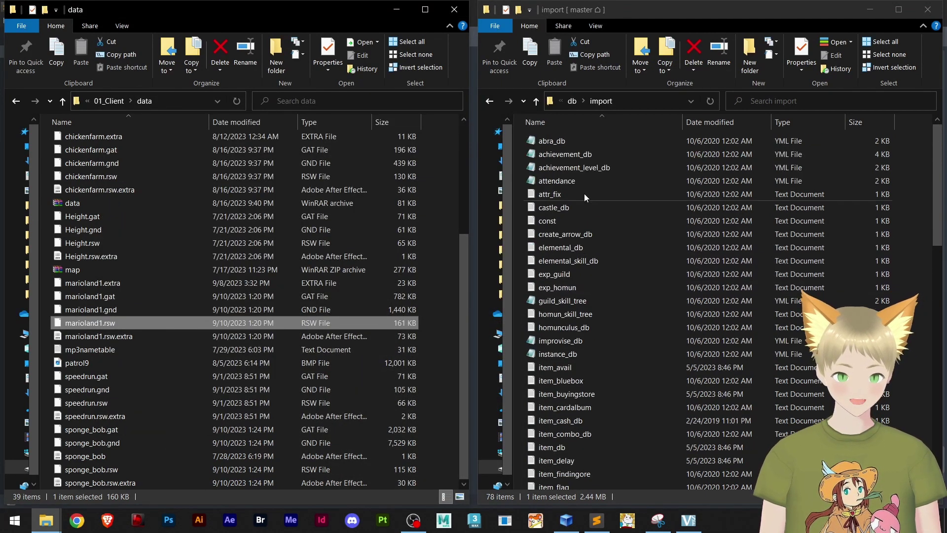
left_click(533, 104)
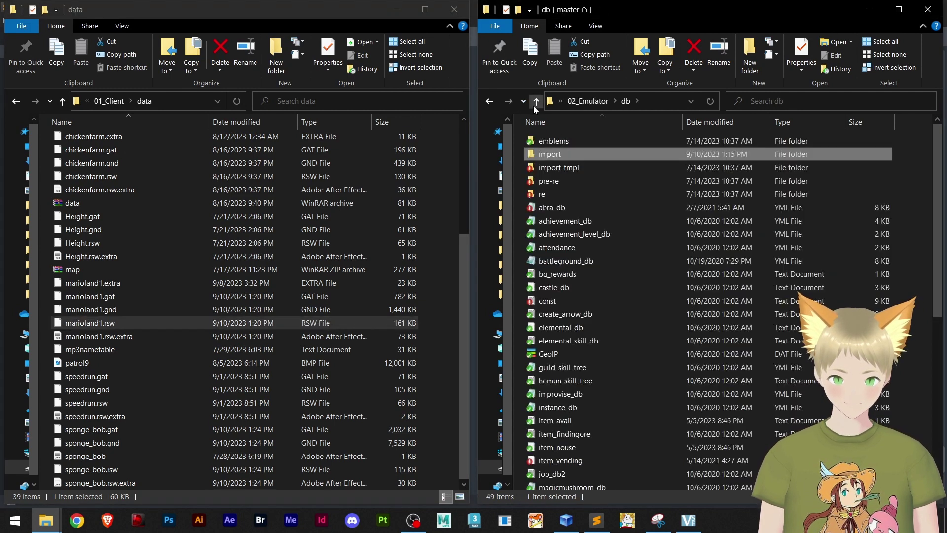
scroll(640, 303, "down", 7)
left_click(536, 102)
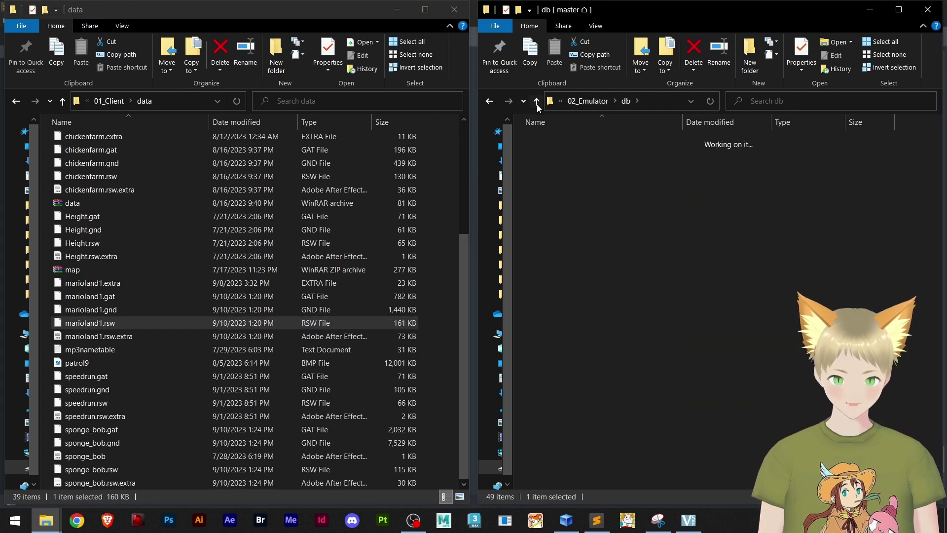
scroll(632, 313, "down", 12)
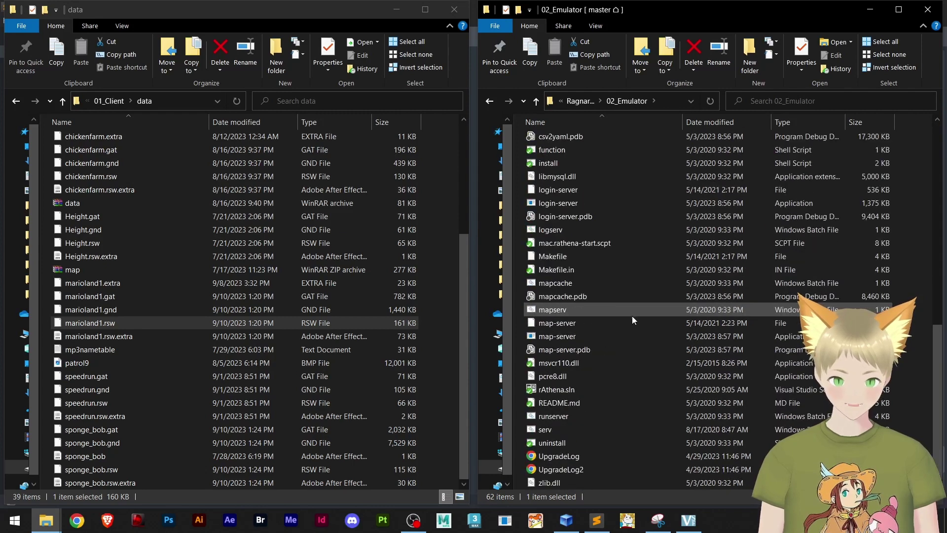
double_click(543, 417)
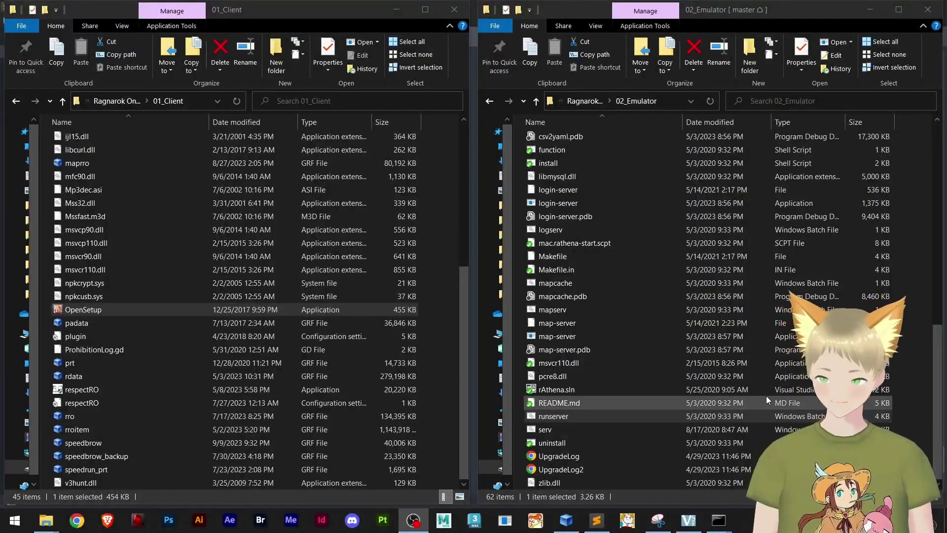
mouse_move(723, 525)
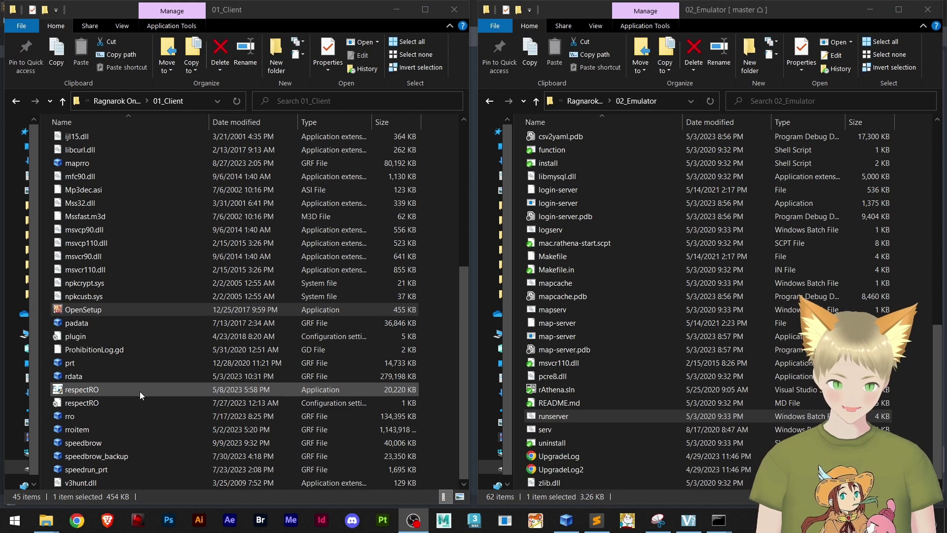
- Launch respectRO.exe, log in with the Speedrun character, and dismiss the resource loading error
double_click(82, 391)
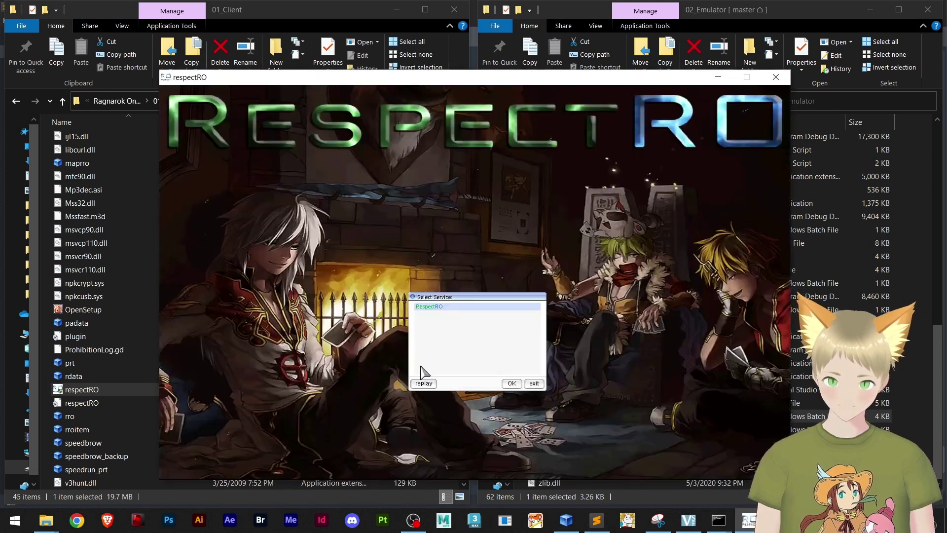
key("Return")
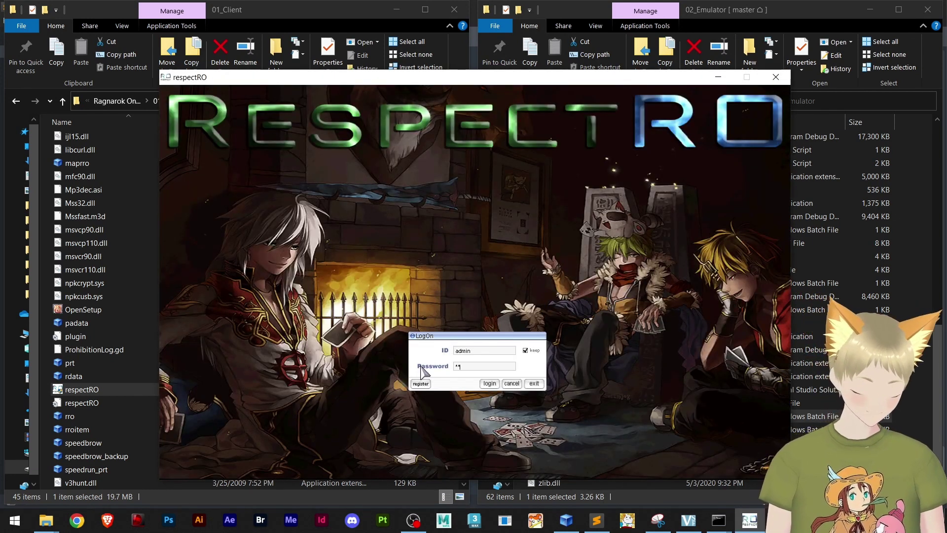
key("Return")
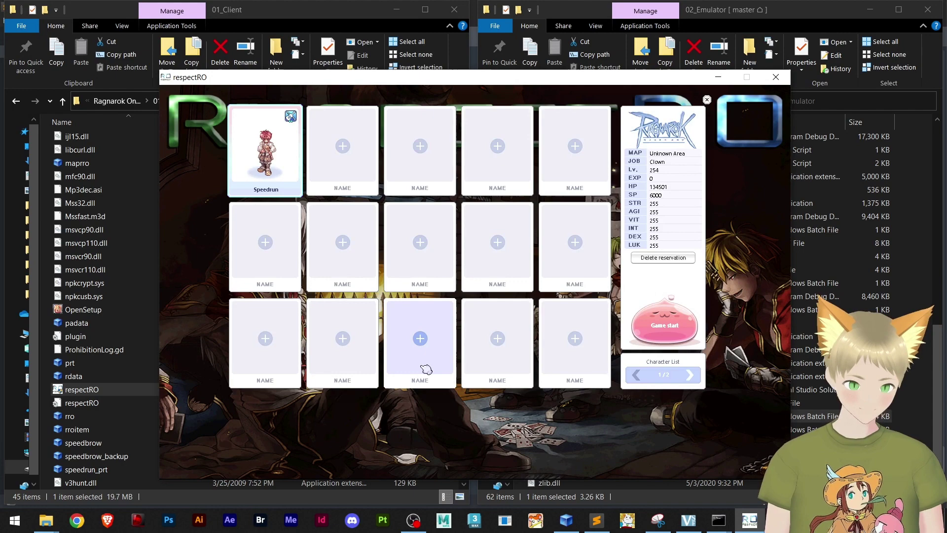
key("Return")
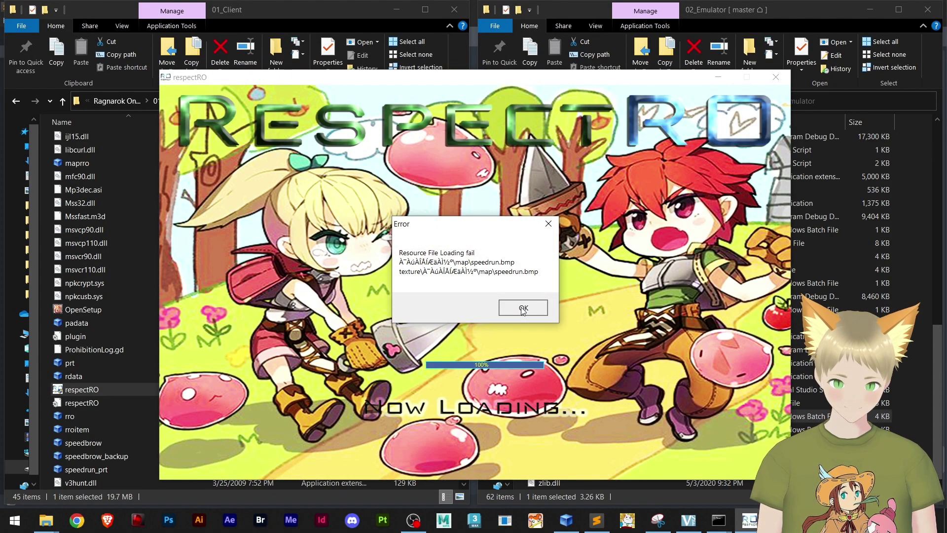
left_click(523, 307)
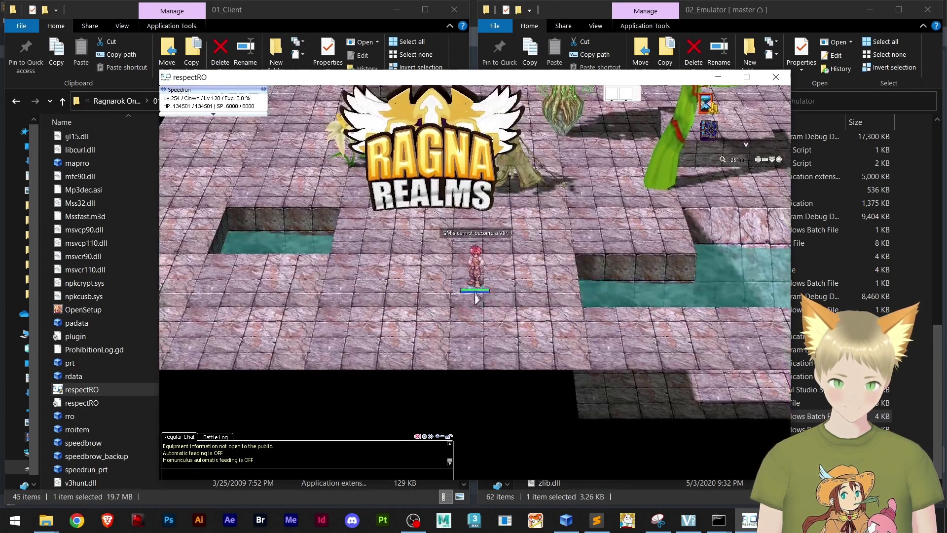
key("Return")
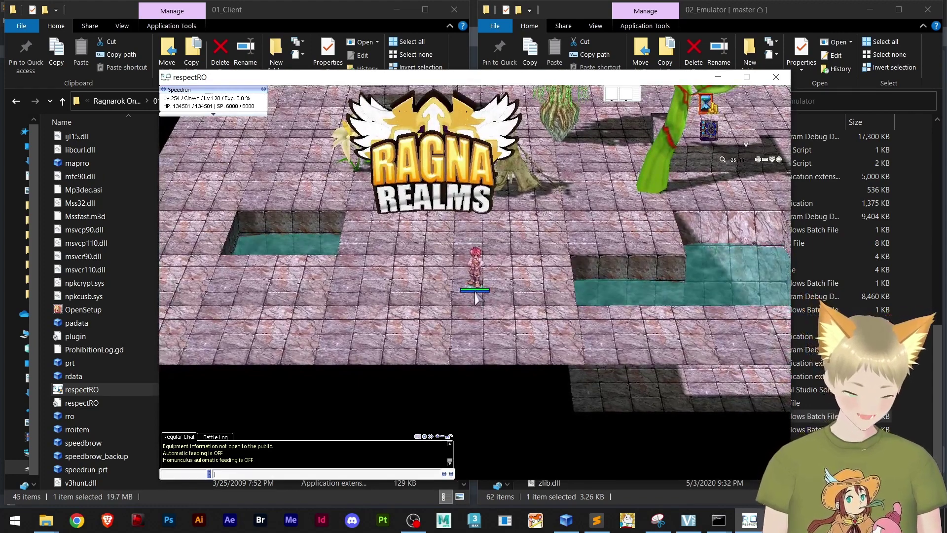
type("@")
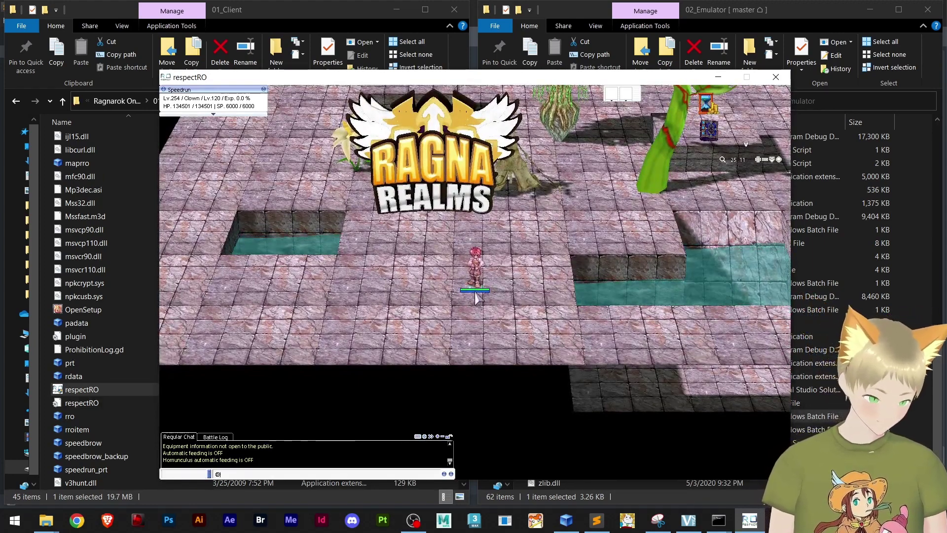
type("warp marioland")
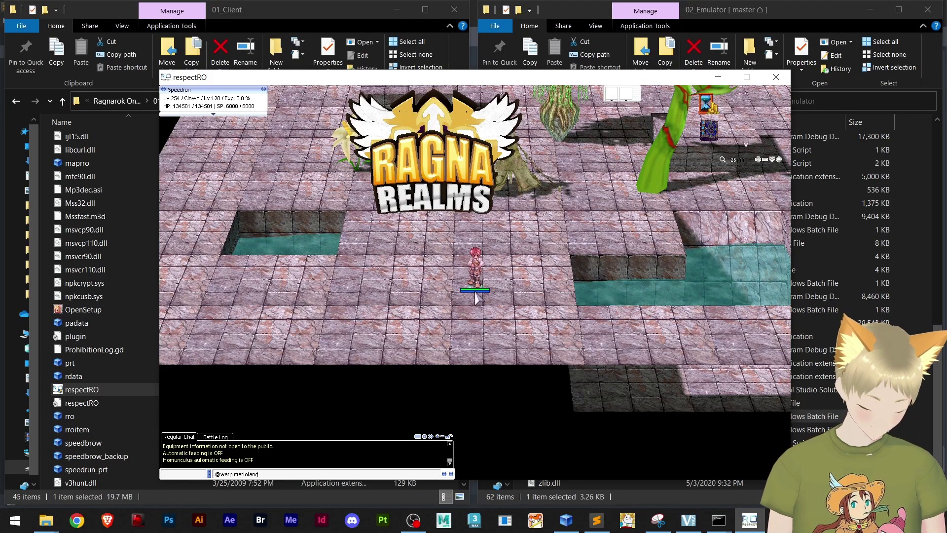
type("1")
key("Return")
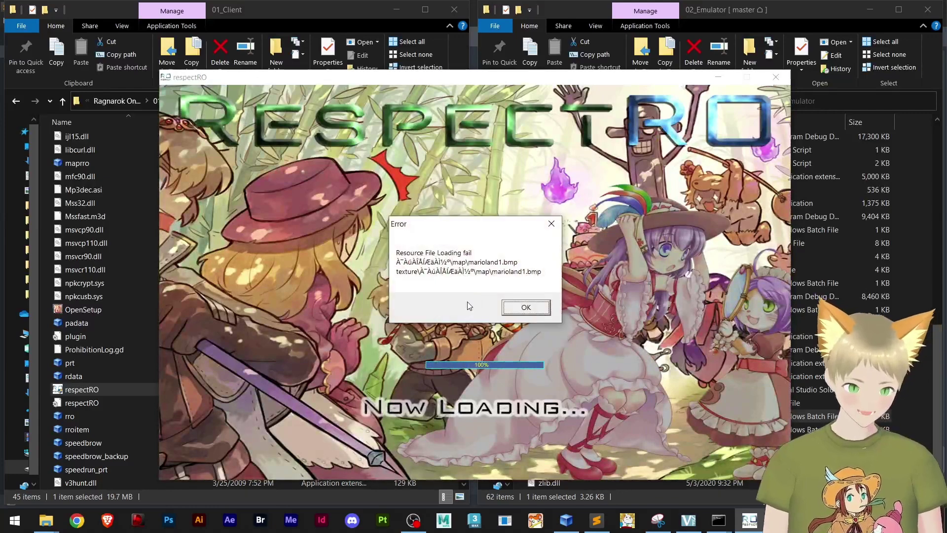
left_click(509, 310)
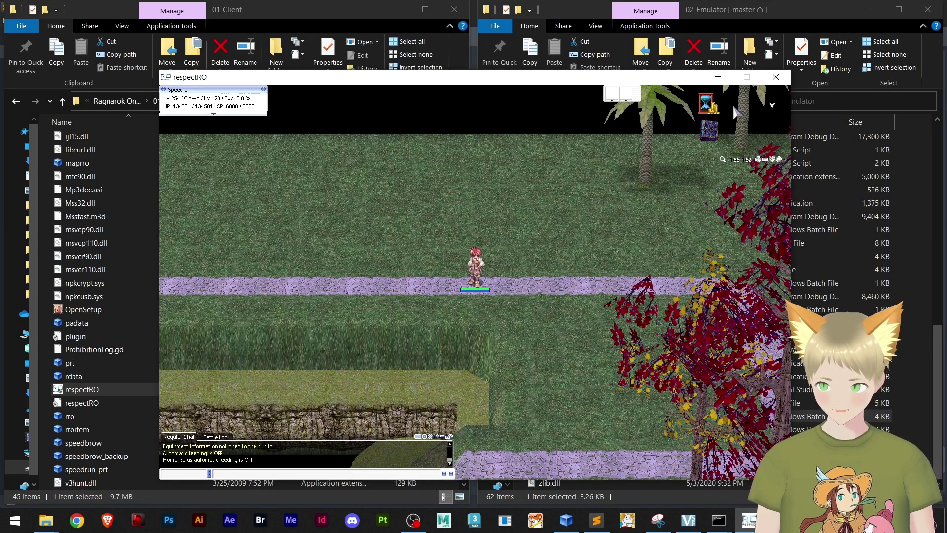
- Walk the character west along the marioland1 path up to the red mushroom house
scroll(420, 279, "down", 5)
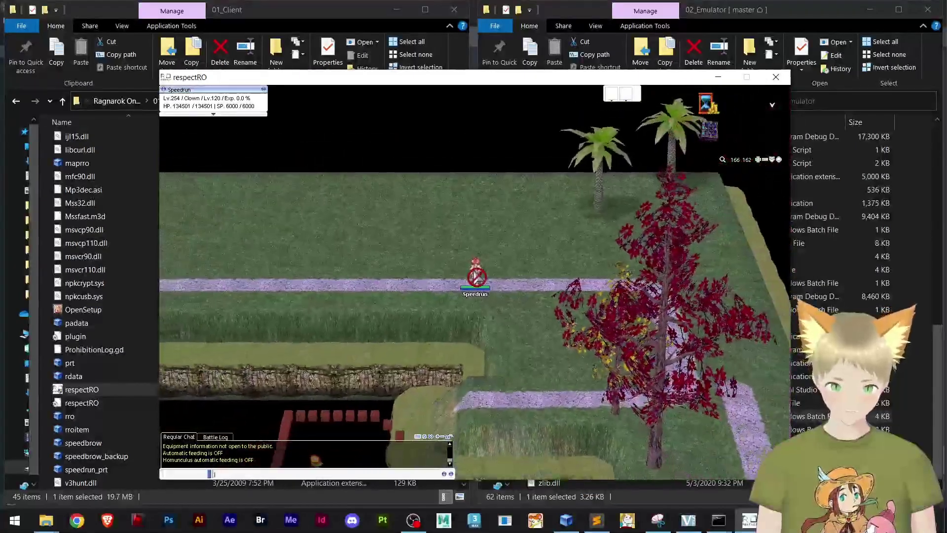
mouse_move(420, 280)
left_mouse_down()
mouse_move(397, 275)
mouse_move(405, 286)
left_mouse_up()
left_click(405, 286)
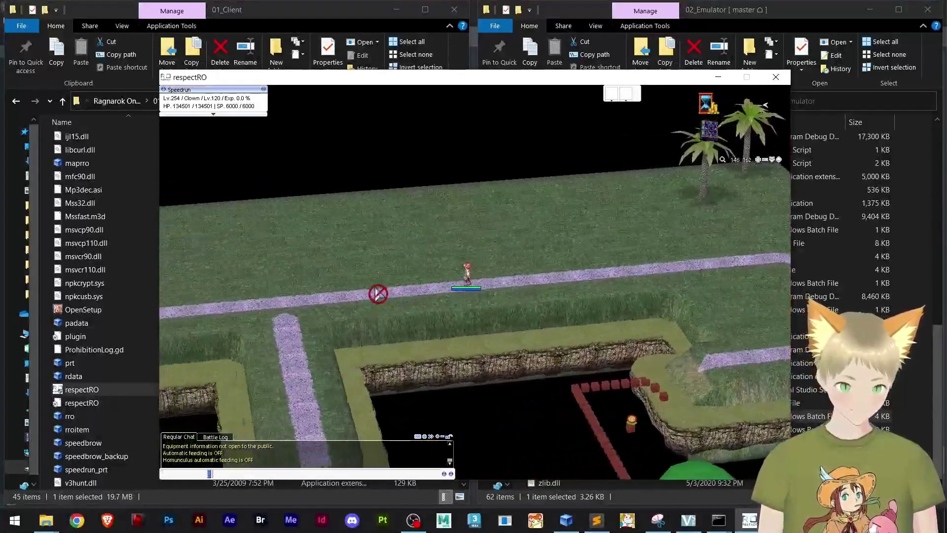
left_click(334, 292)
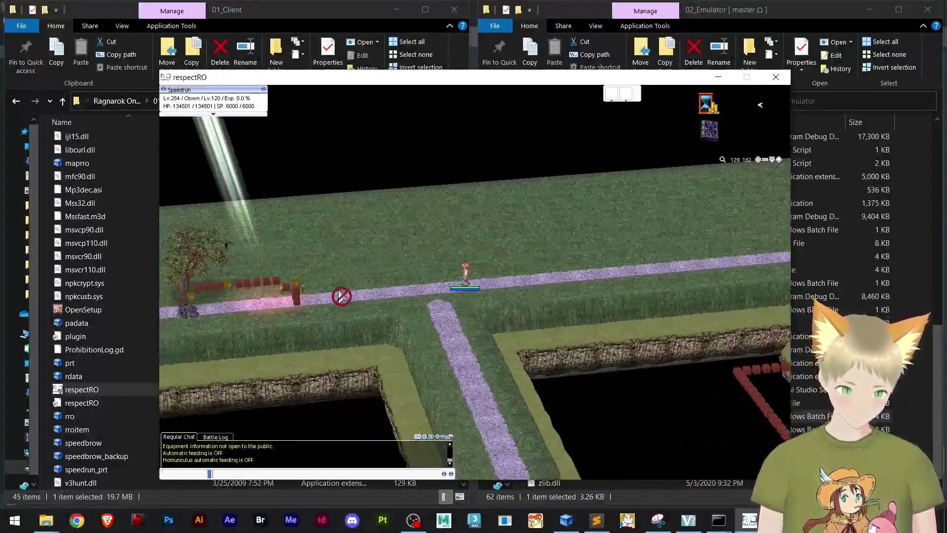
left_click(380, 292)
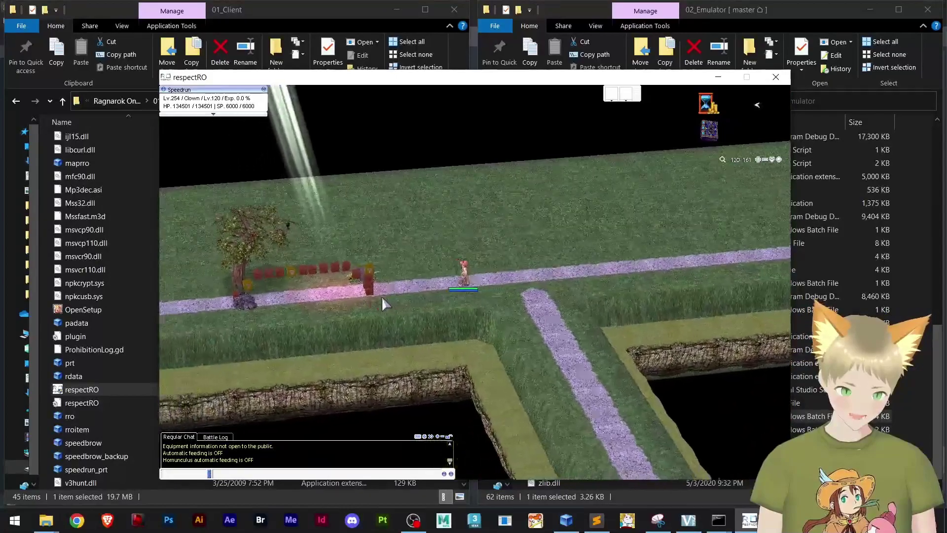
left_click(377, 302)
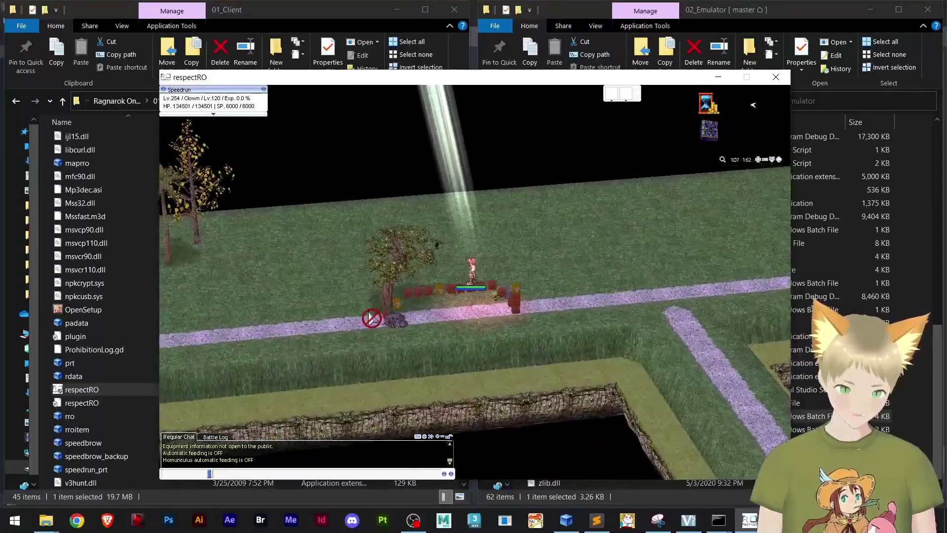
left_click(387, 316)
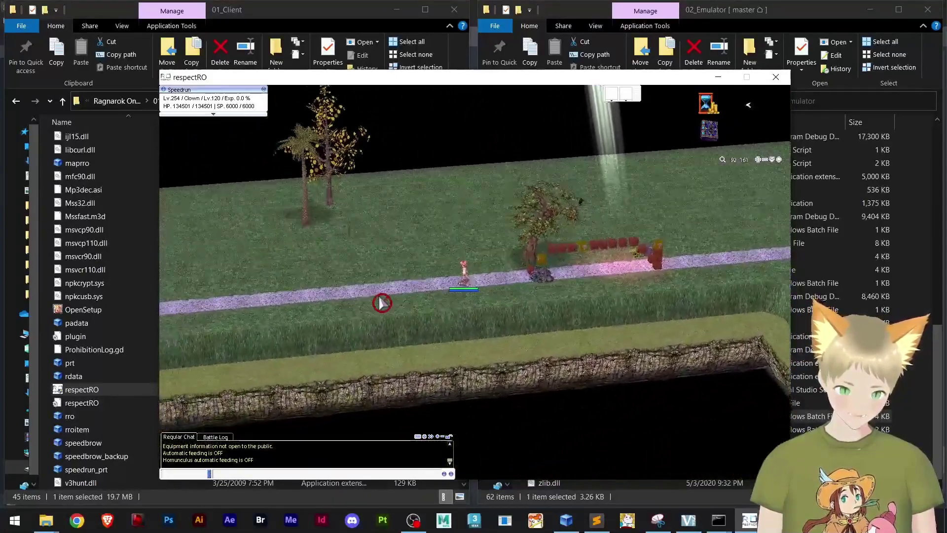
left_click(374, 297)
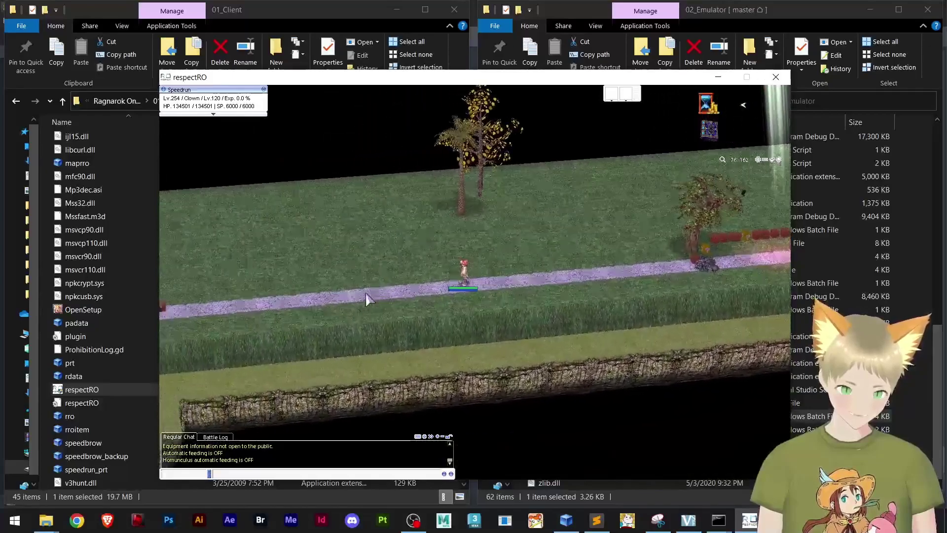
left_click(356, 302)
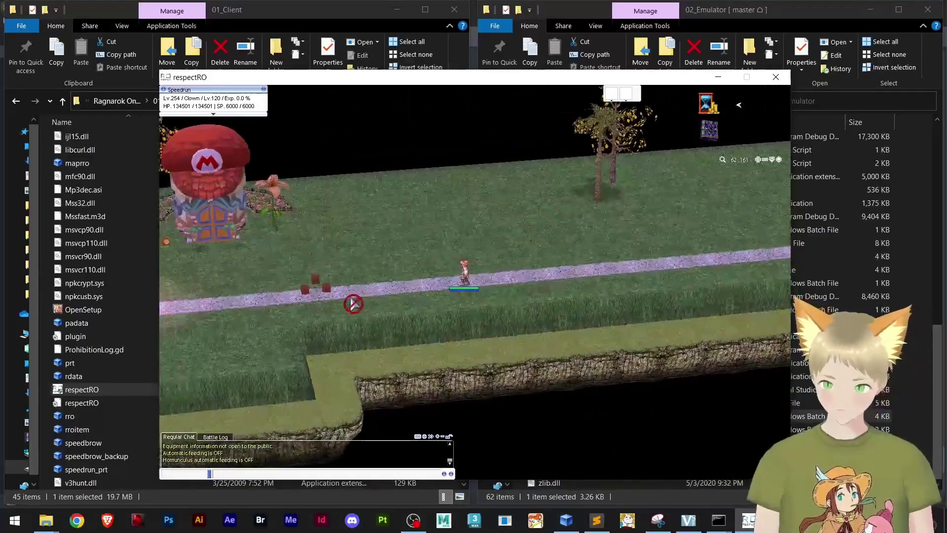
left_click(355, 297)
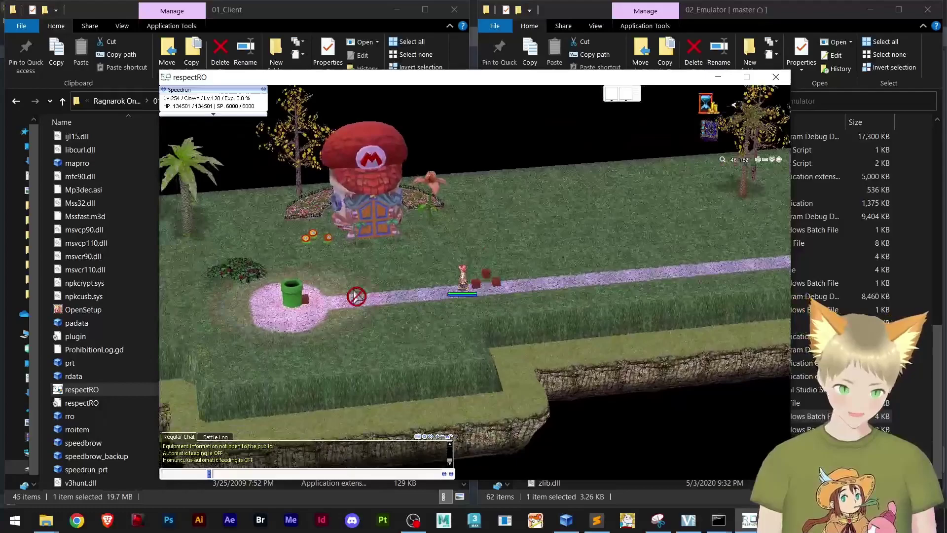
left_click_drag(438, 308, 487, 299)
- Zoom the camera in on the character between the green pipe and Mario mushroom house
scroll(515, 288, "up", 5)
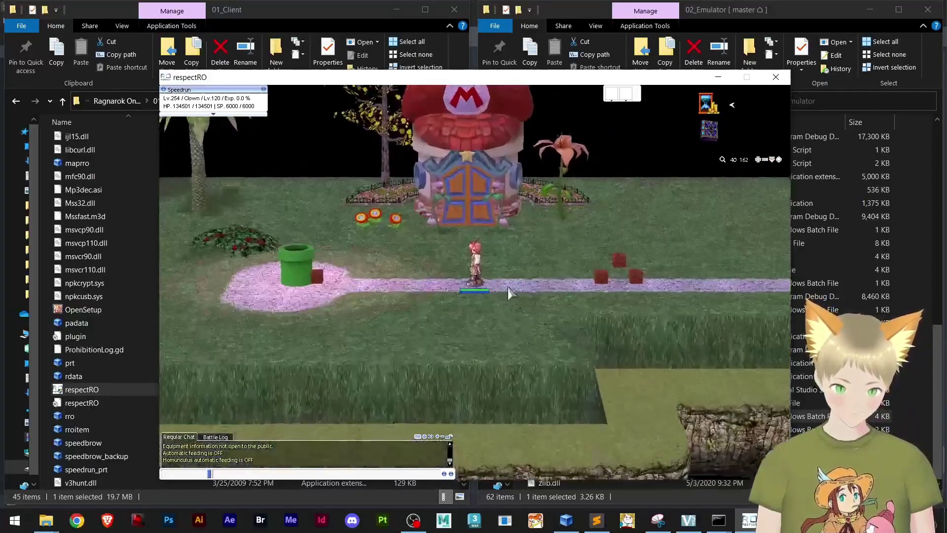